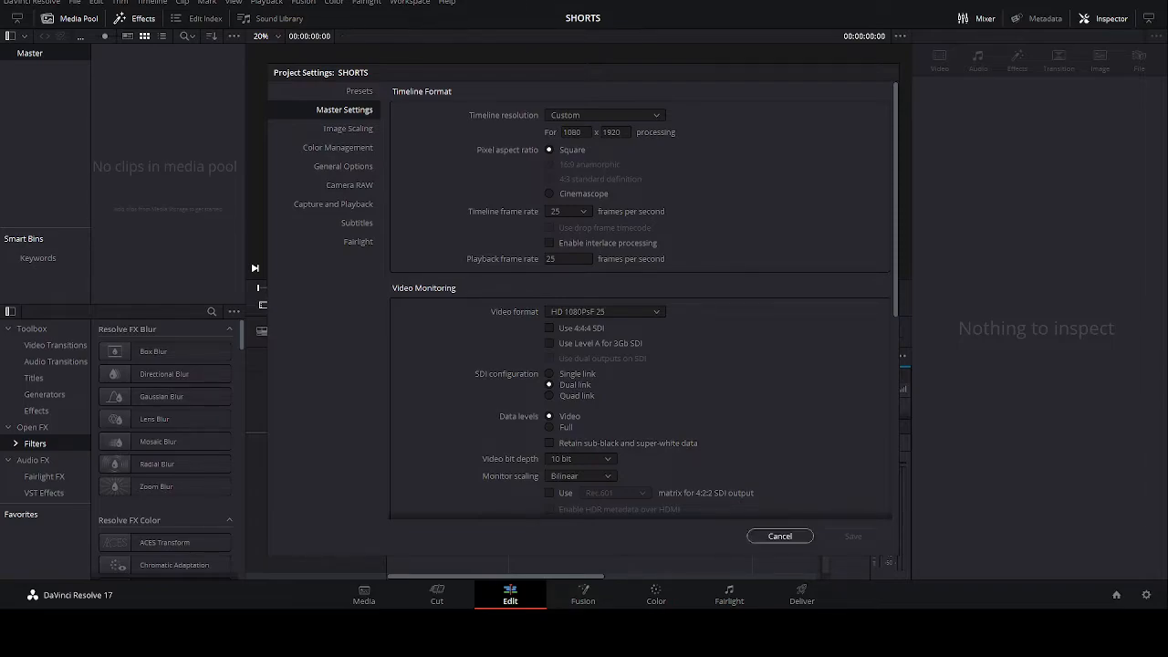
# Close the project settings and place the green-screen subscribe clip at the start of the empty timeline.
pyautogui.press('Escape')
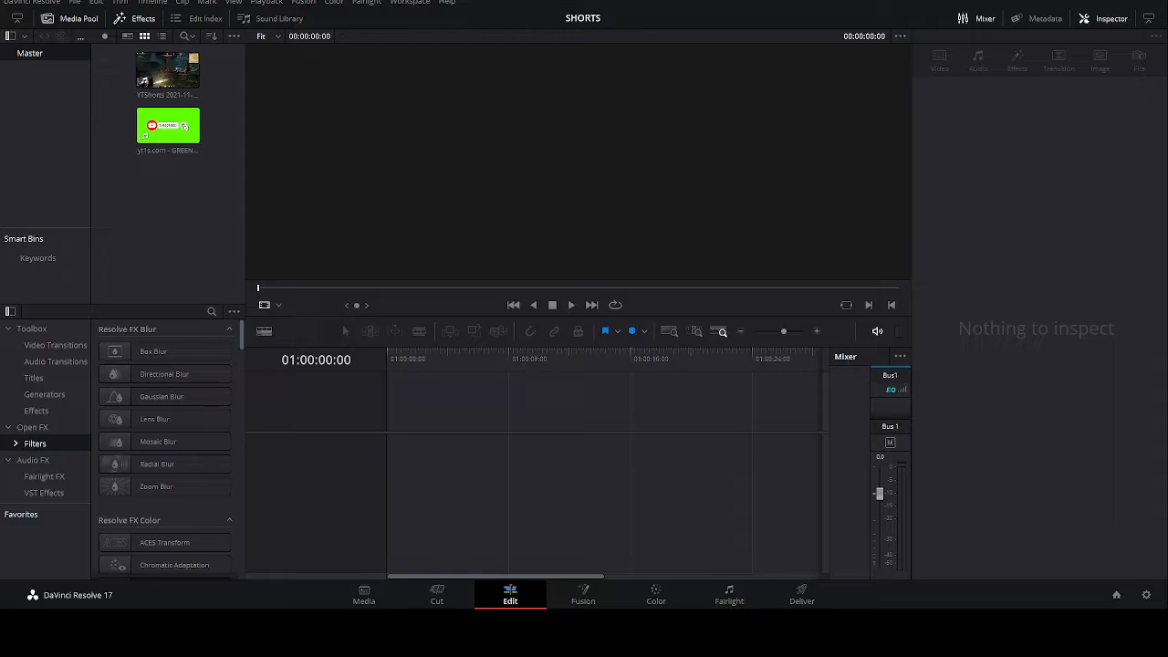
pyautogui.click(166, 126)
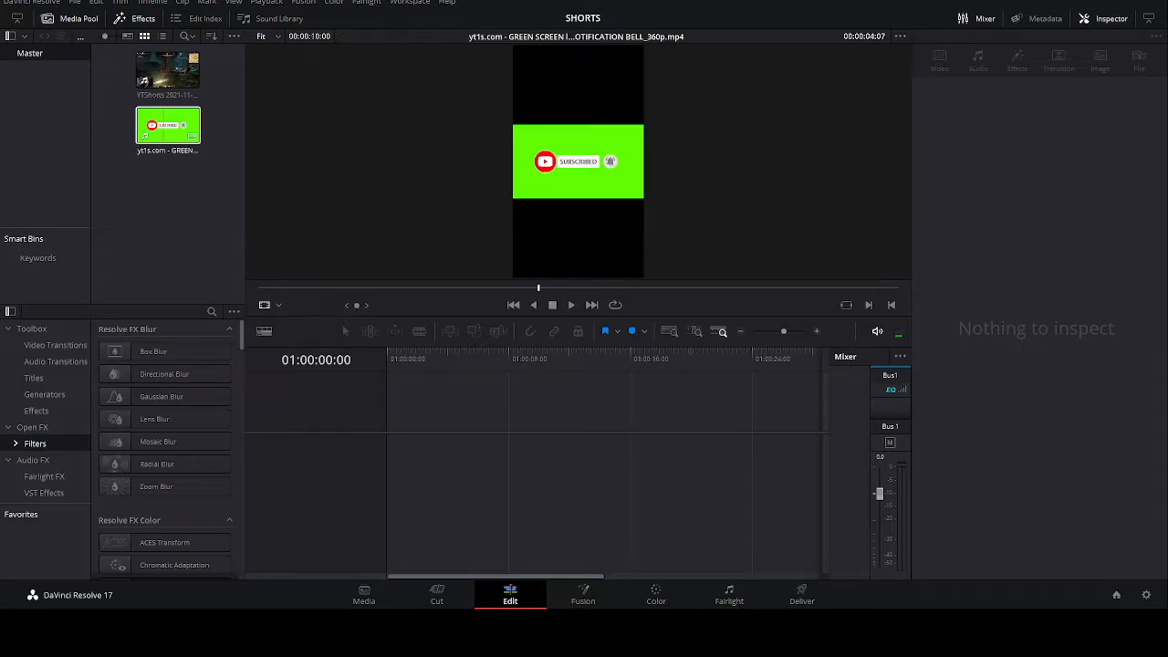
pyautogui.moveTo(168, 126); pyautogui.dragTo(398, 447)
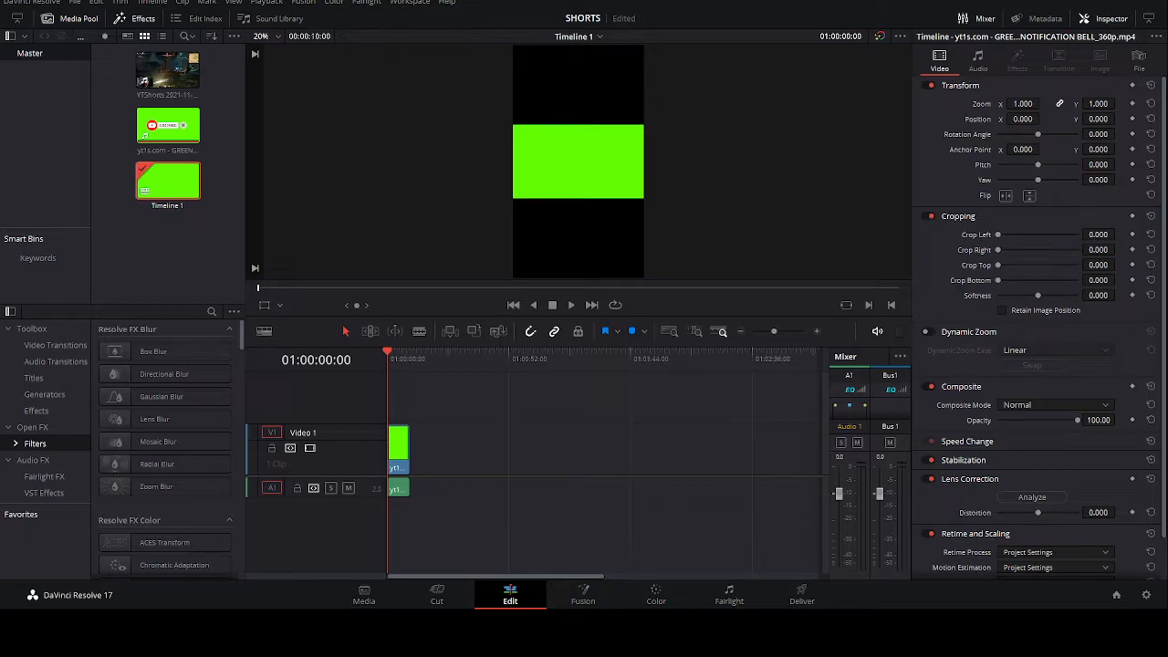
# In Fusion, add a Delta Keyer node after MediaIn1 and sample the clip's green as its background color.
pyautogui.click(583, 593)
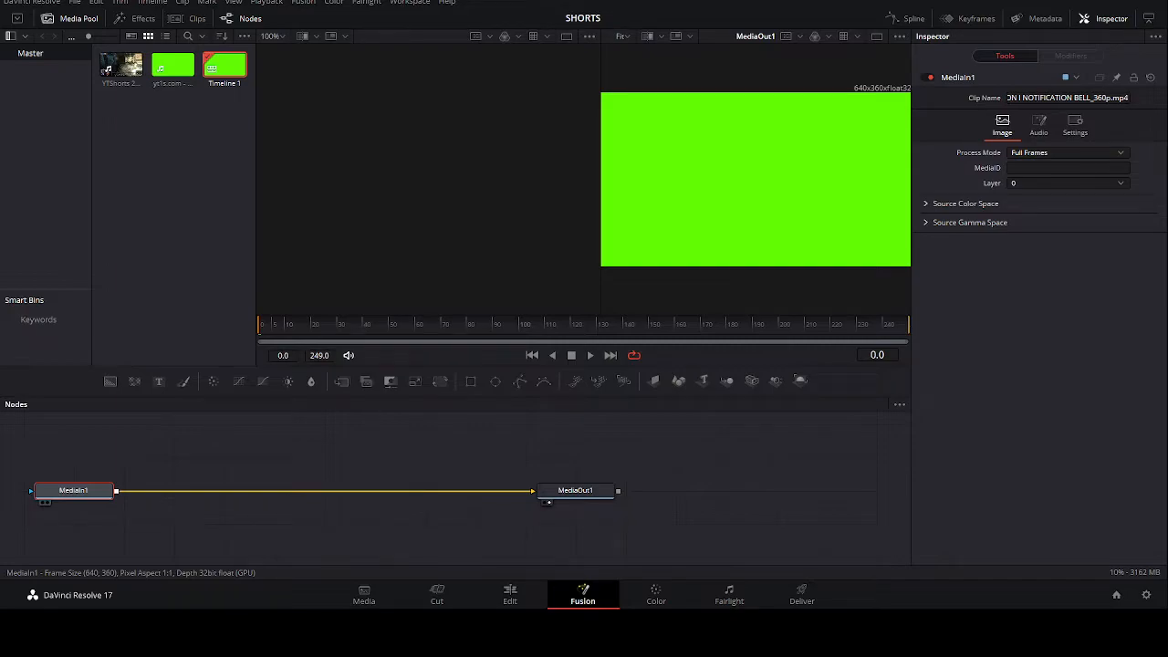
pyautogui.hotkey('shift', 'space')
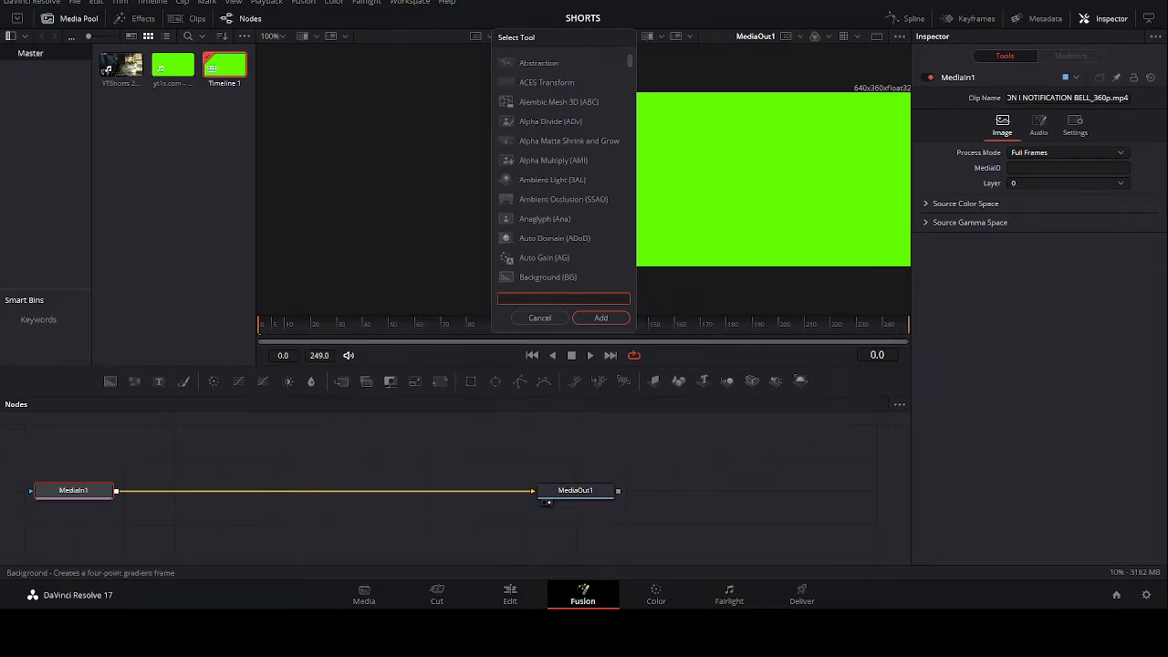
pyautogui.write('de')
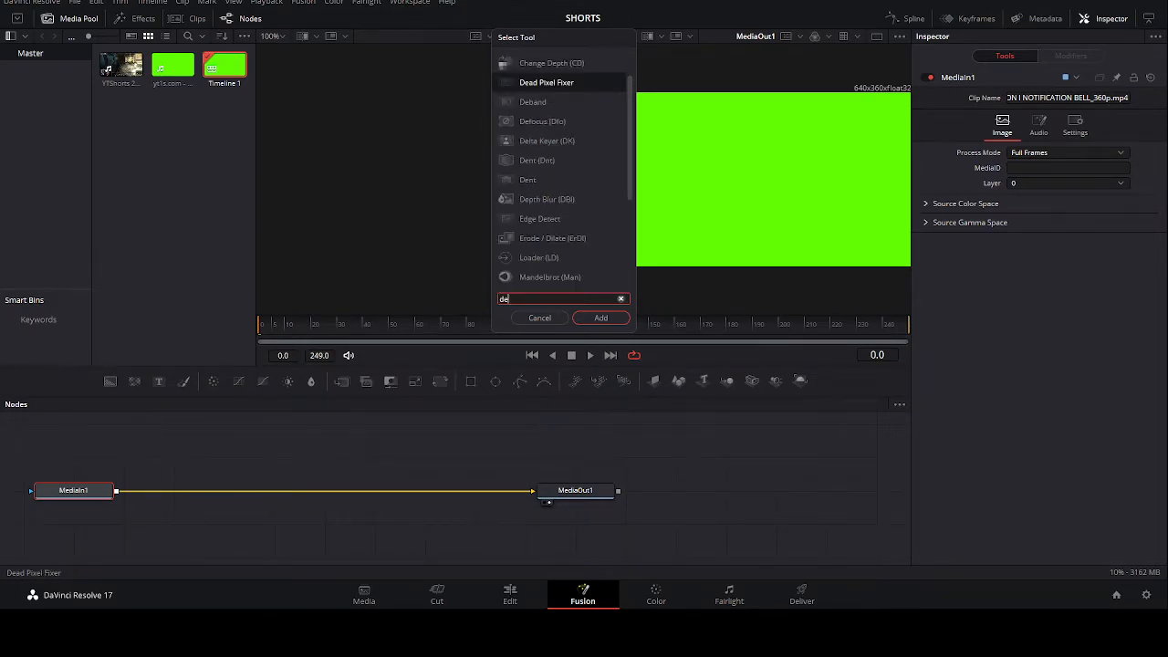
pyautogui.write('lt')
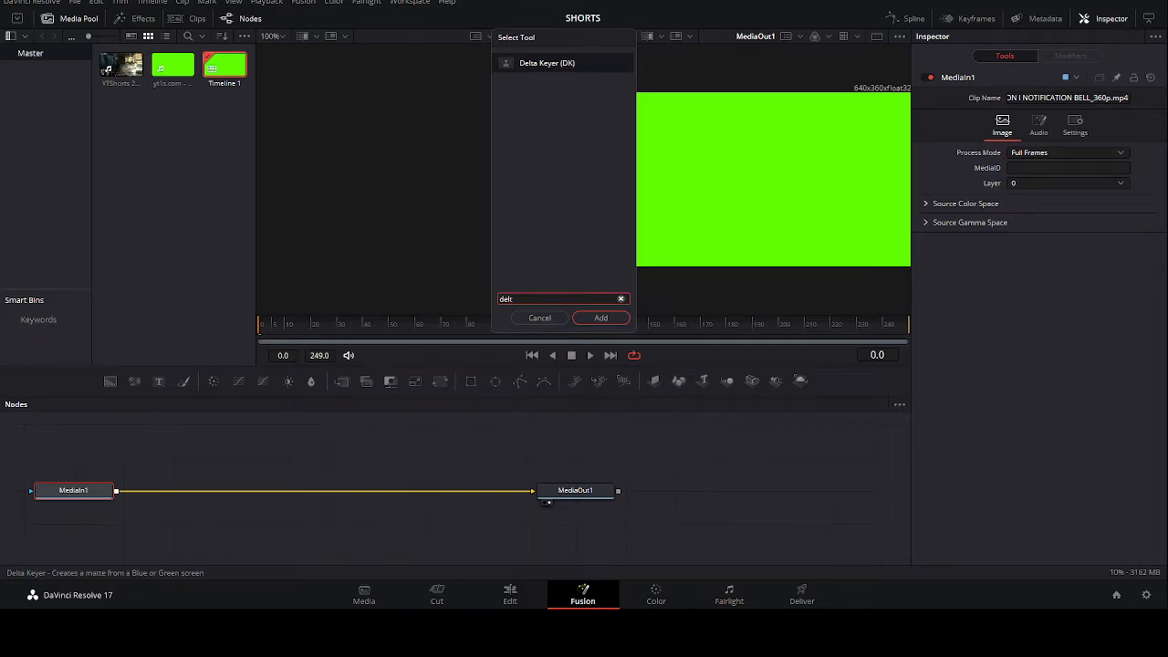
pyautogui.press('Return')
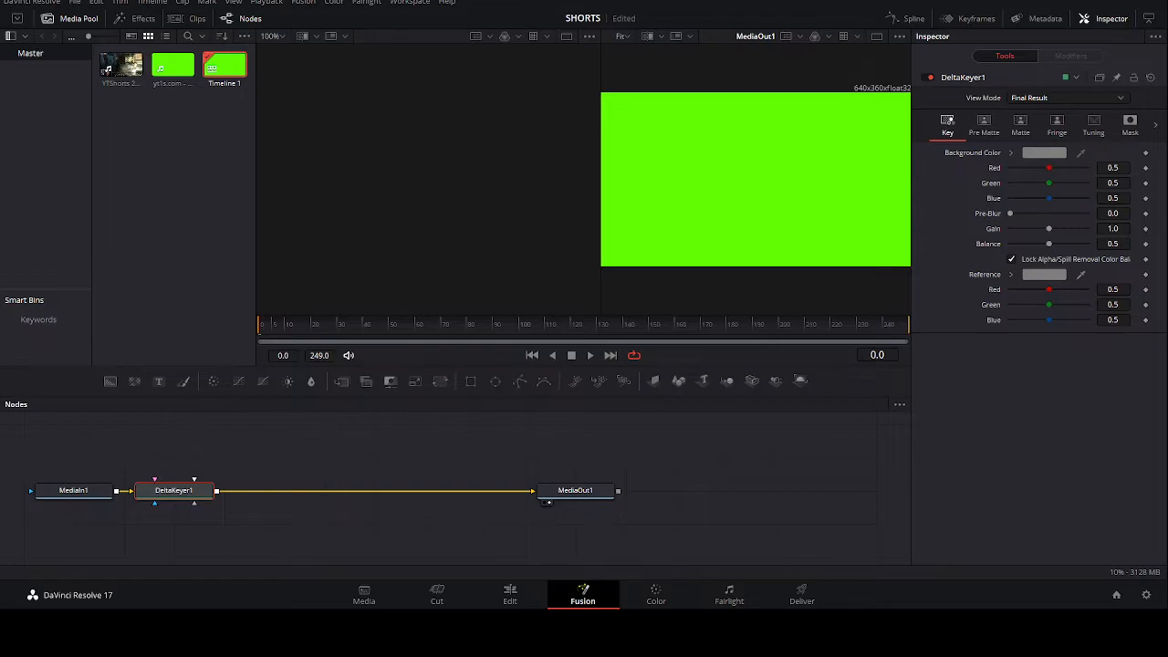
pyautogui.moveTo(1080, 153); pyautogui.dragTo(737, 173)
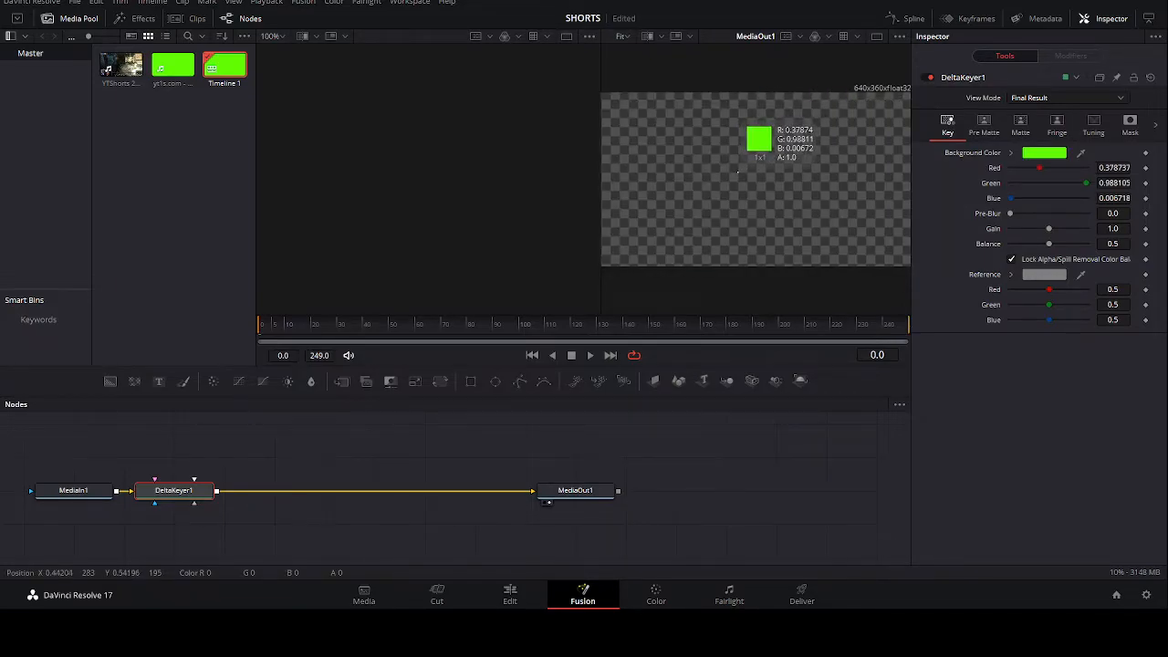
pyautogui.moveTo(737, 172); pyautogui.dragTo(737, 172)
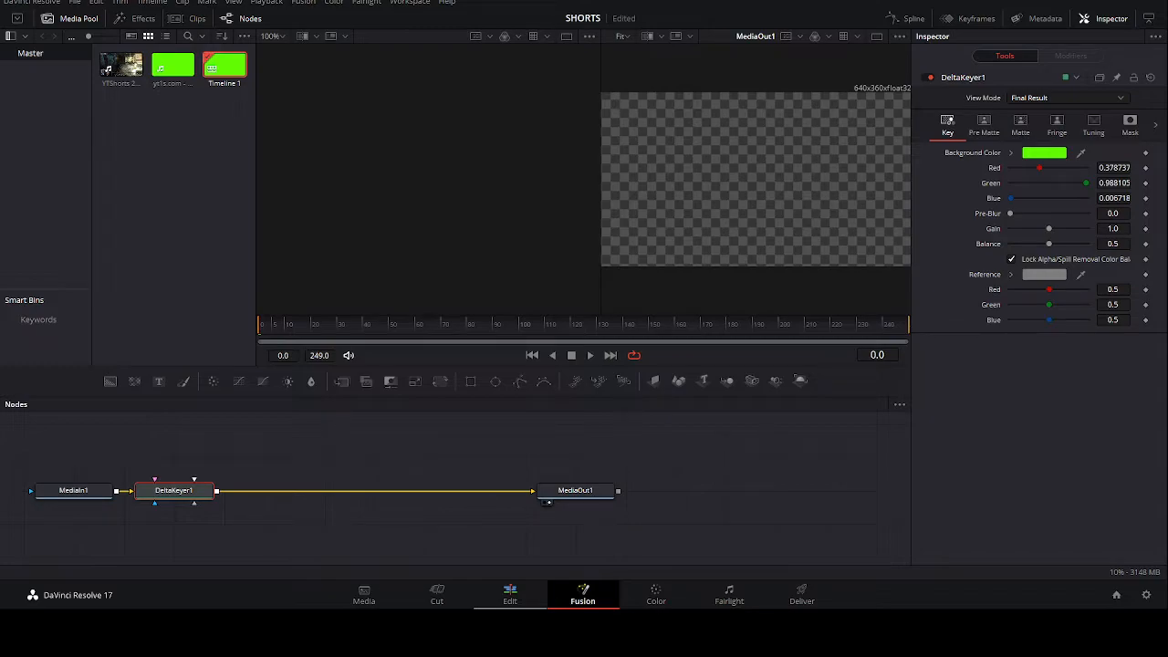
# Back in the Edit page, move the green-screen clip from Video 1 up to Video 3 and save the project.
pyautogui.click(509, 594)
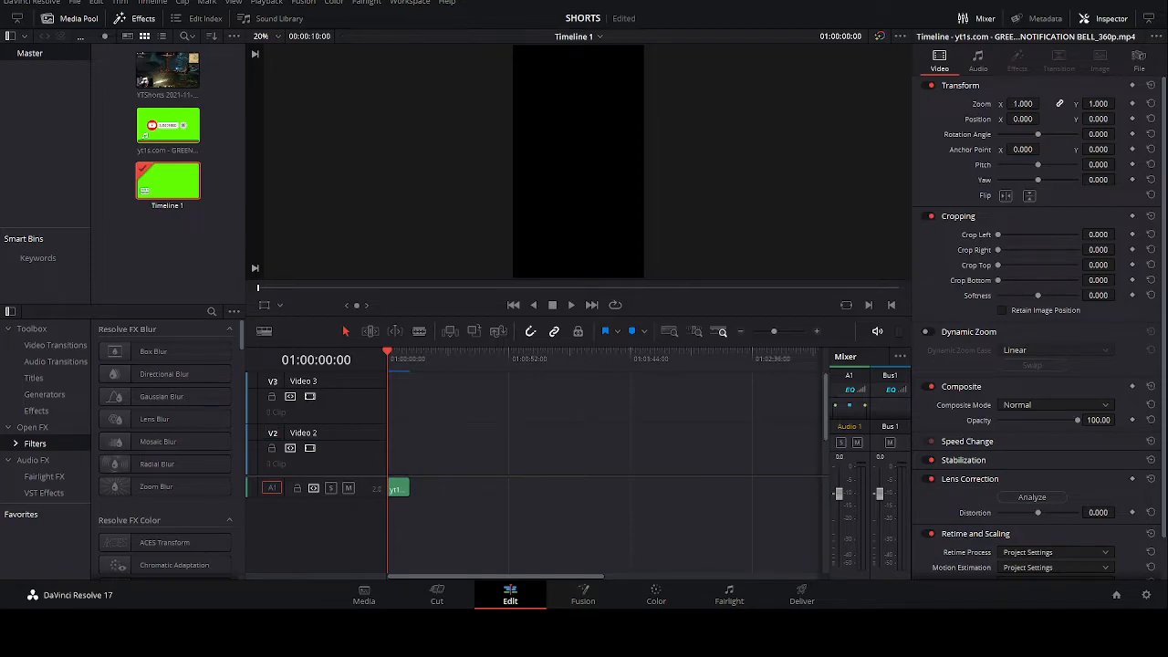
pyautogui.scroll(-1, 538, 420)
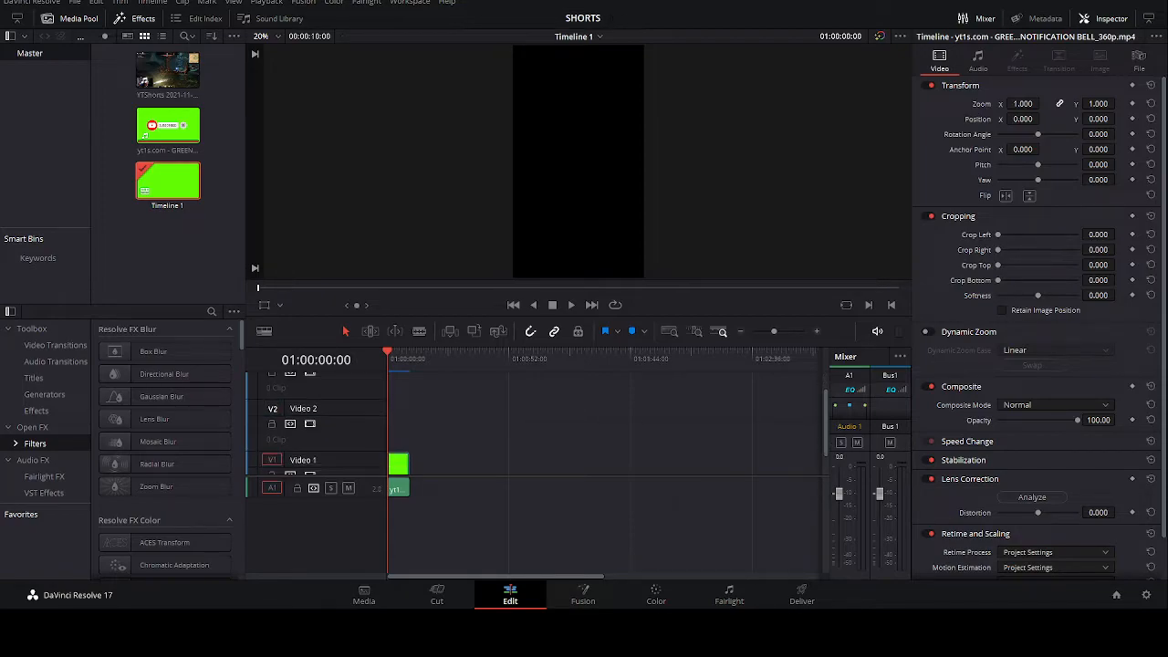
pyautogui.scroll(1, 538, 419)
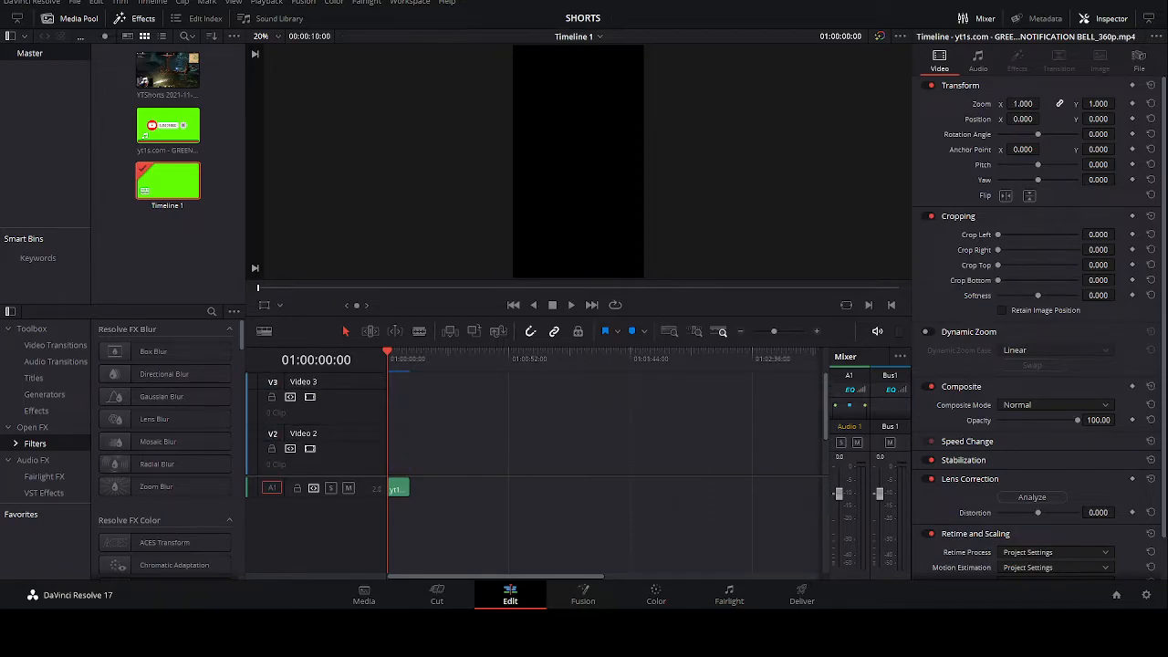
pyautogui.scroll(-1, 538, 419)
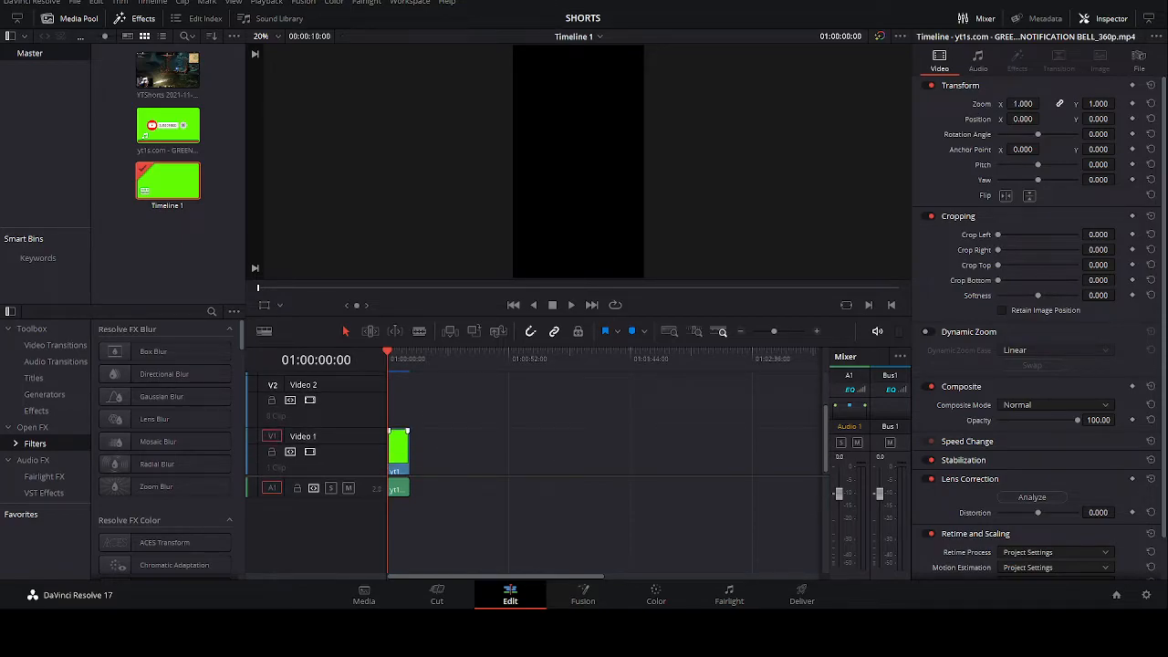
pyautogui.moveTo(399, 447); pyautogui.dragTo(398, 402)
pyautogui.scroll(2, 538, 420)
pyautogui.moveTo(399, 447); pyautogui.dragTo(399, 401)
pyautogui.scroll(-2, 538, 420)
pyautogui.hotkey('ctrl', 's')
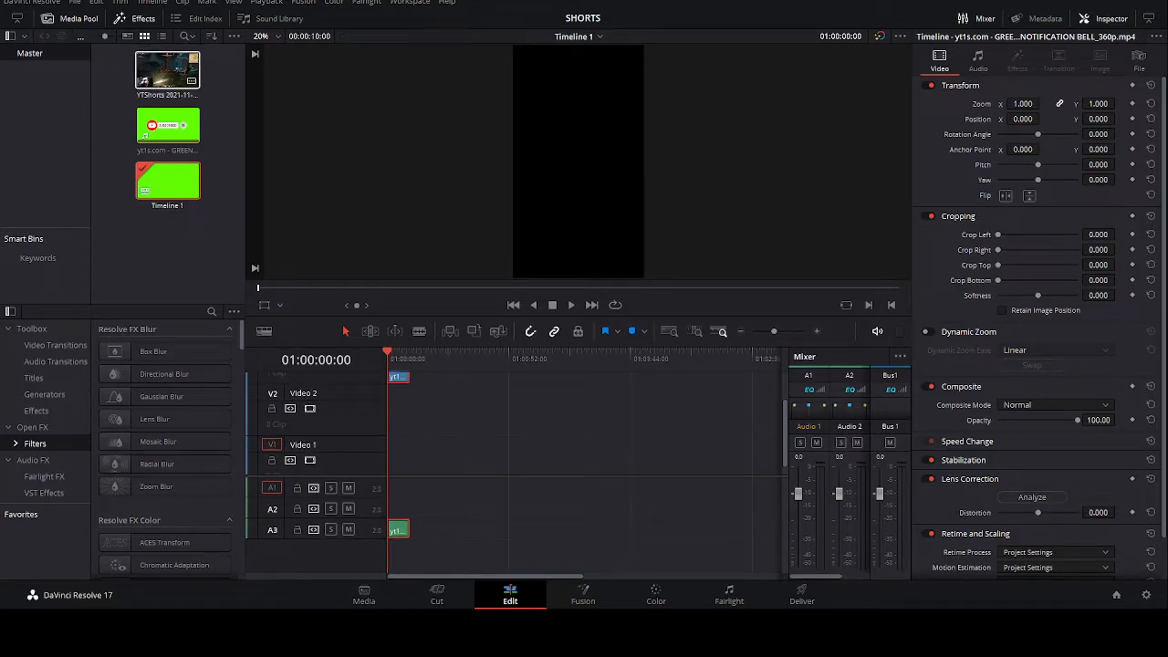
# Place the YTShorts gameplay clip at the timeline start on both Video 2 and Video 1.
pyautogui.click(167, 70)
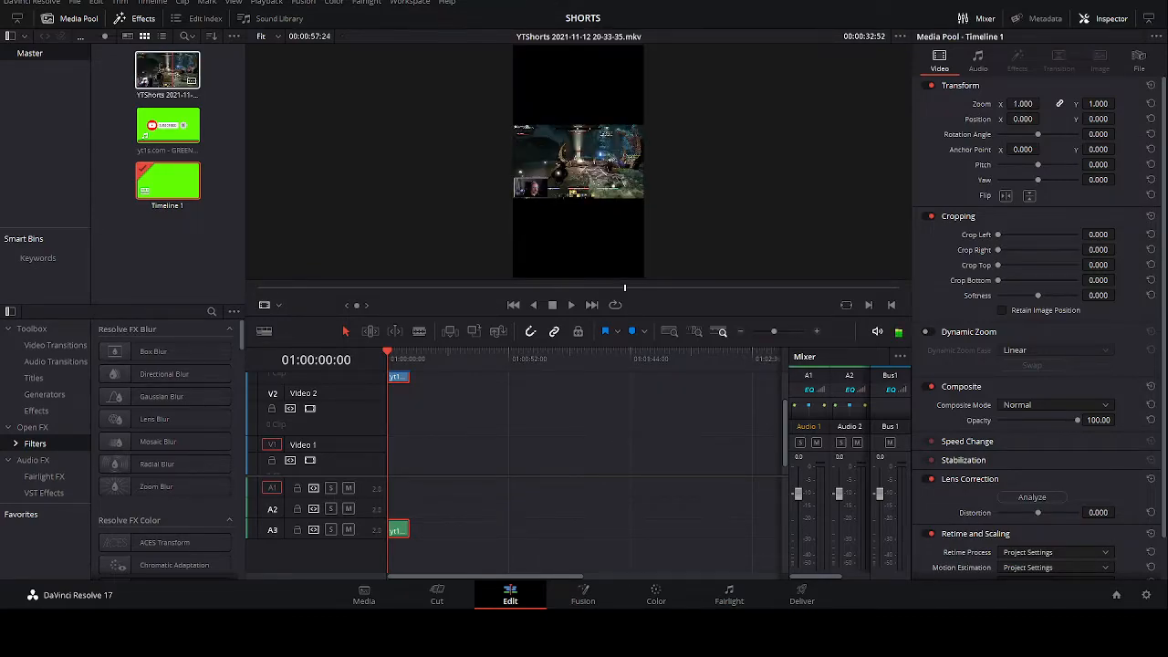
pyautogui.moveTo(167, 69); pyautogui.dragTo(390, 410)
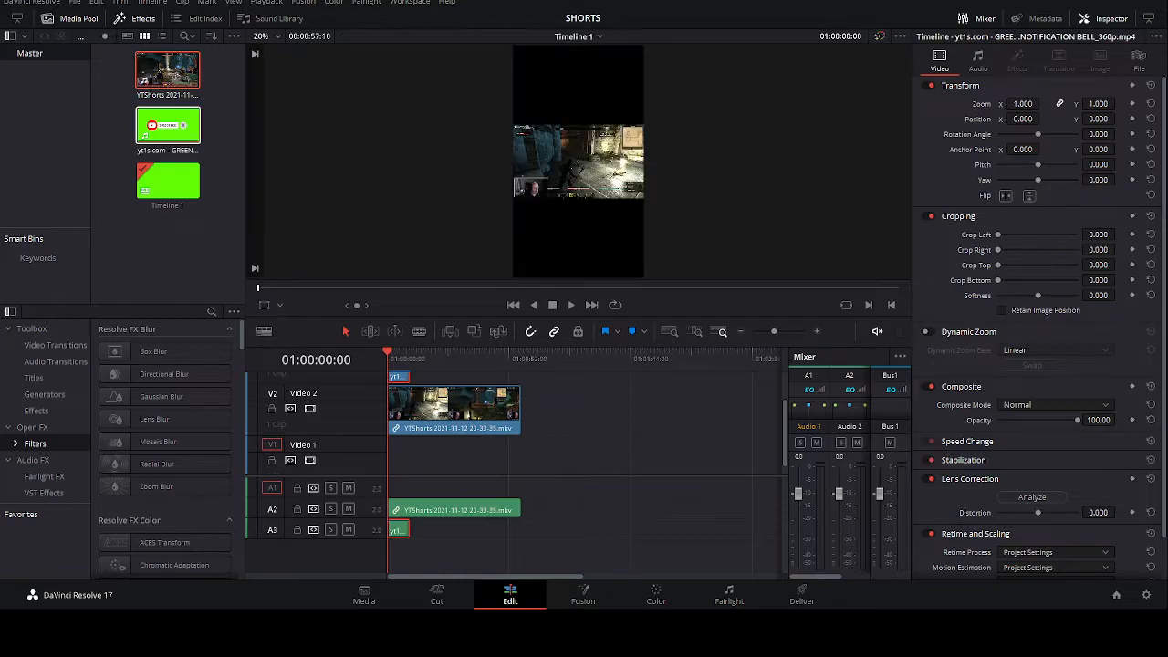
pyautogui.click(167, 70)
pyautogui.moveTo(167, 69); pyautogui.dragTo(457, 453)
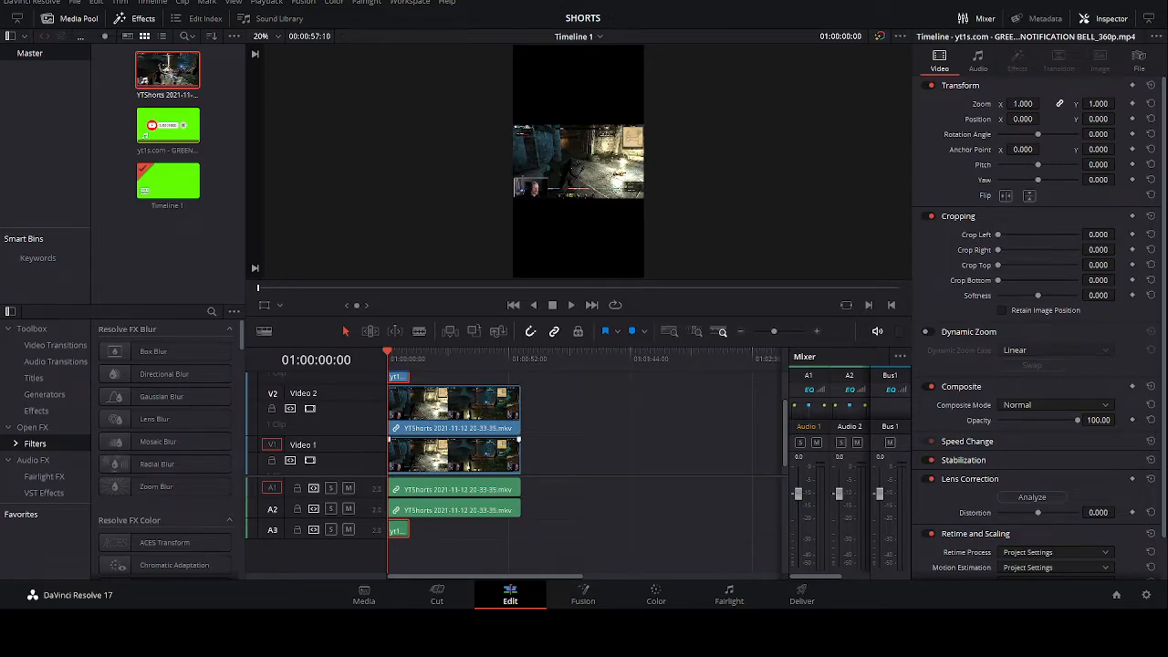
# Move the green-screen clip along Video 3 so that it ends together with the gameplay clips.
pyautogui.scroll(-1, 511, 428)
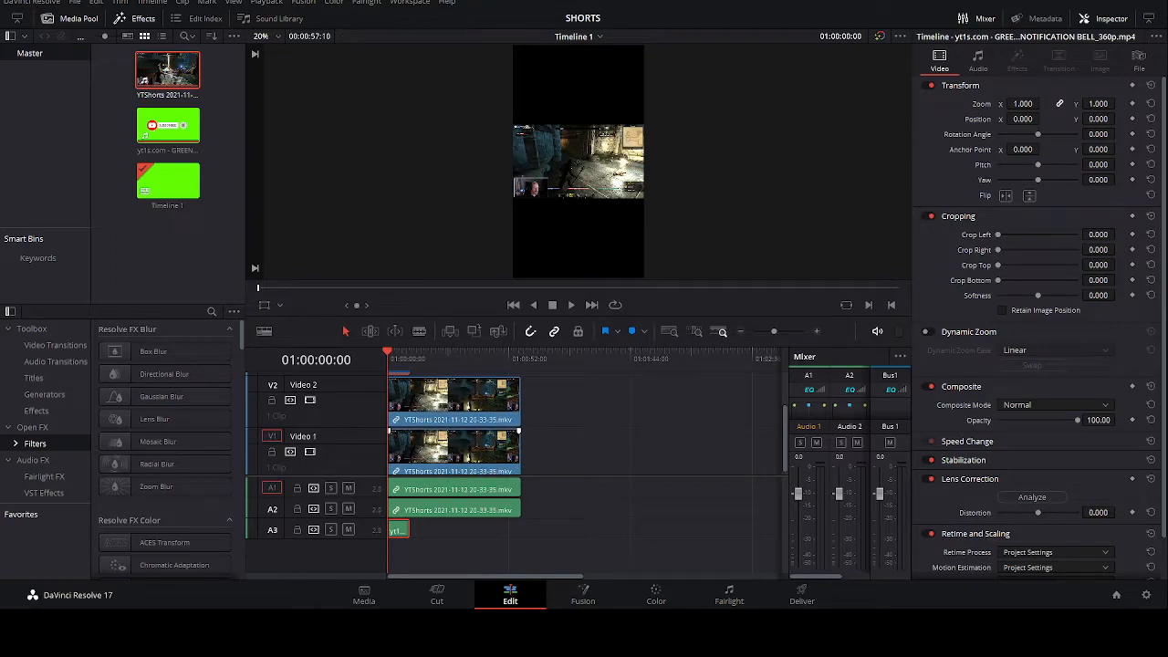
pyautogui.scroll(3, 456, 424)
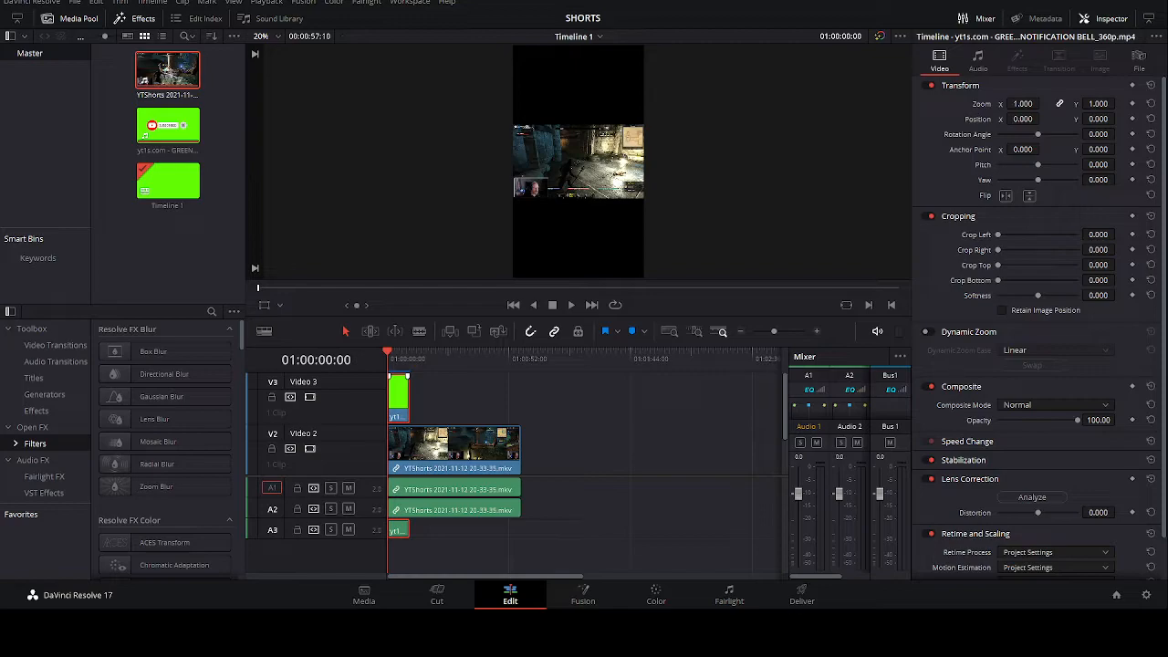
pyautogui.moveTo(399, 397); pyautogui.dragTo(509, 400)
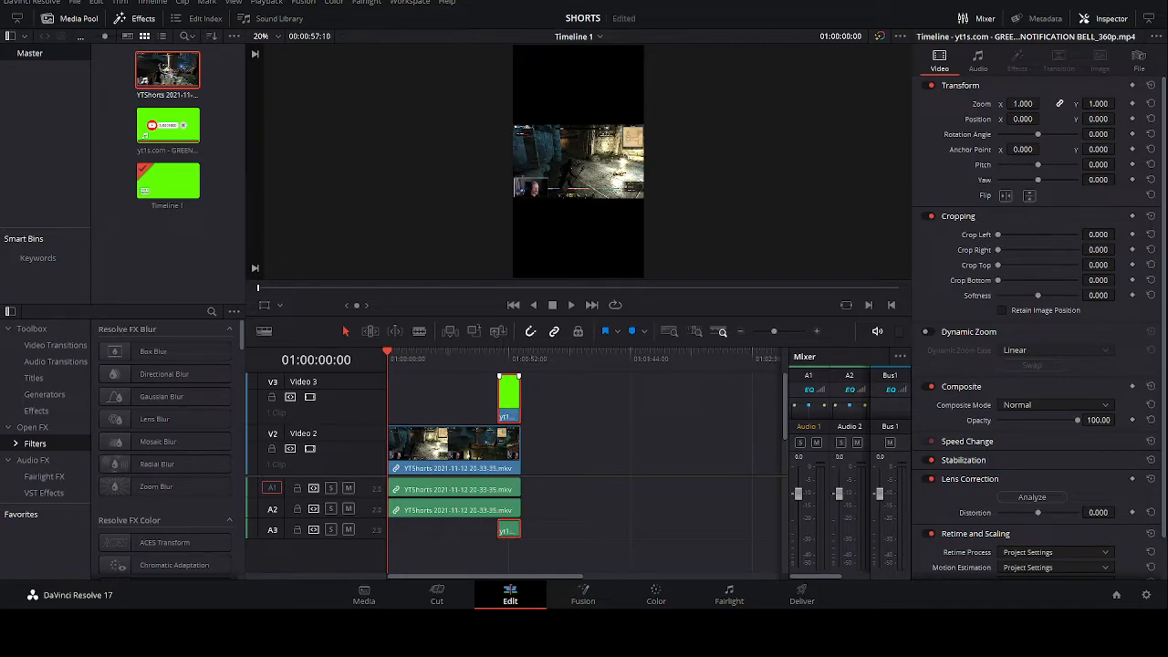
# Set the zoom of the gameplay clip on Video 1 to 3.16 to fill the vertical frame.
pyautogui.scroll(-2, 584, 419)
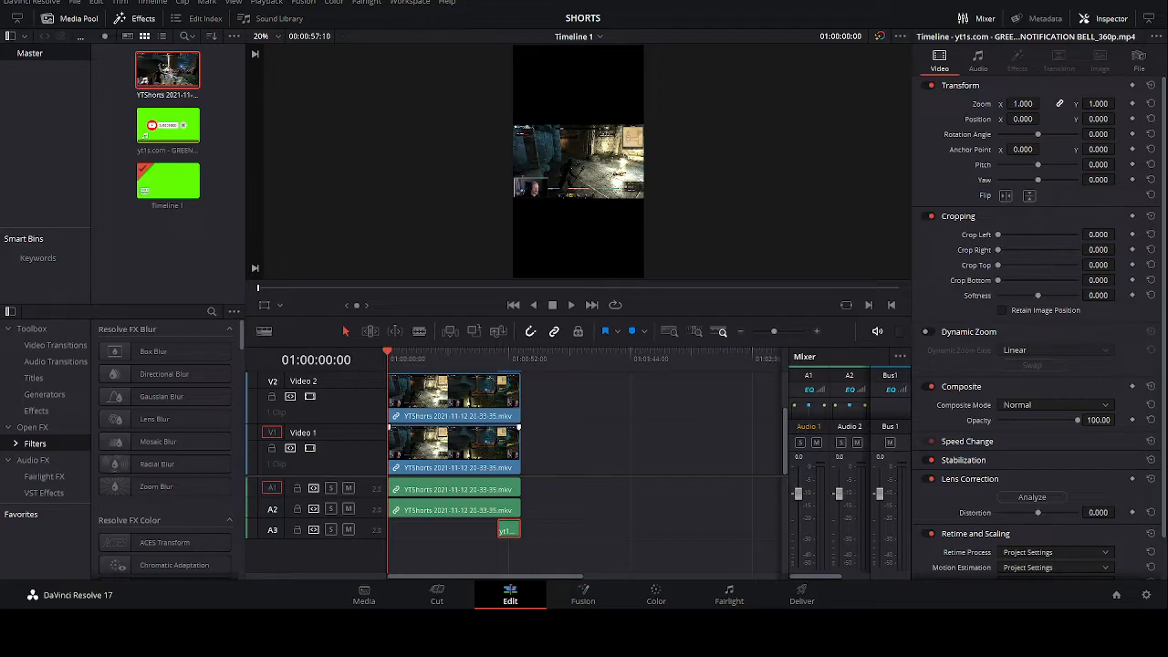
pyautogui.click(465, 448)
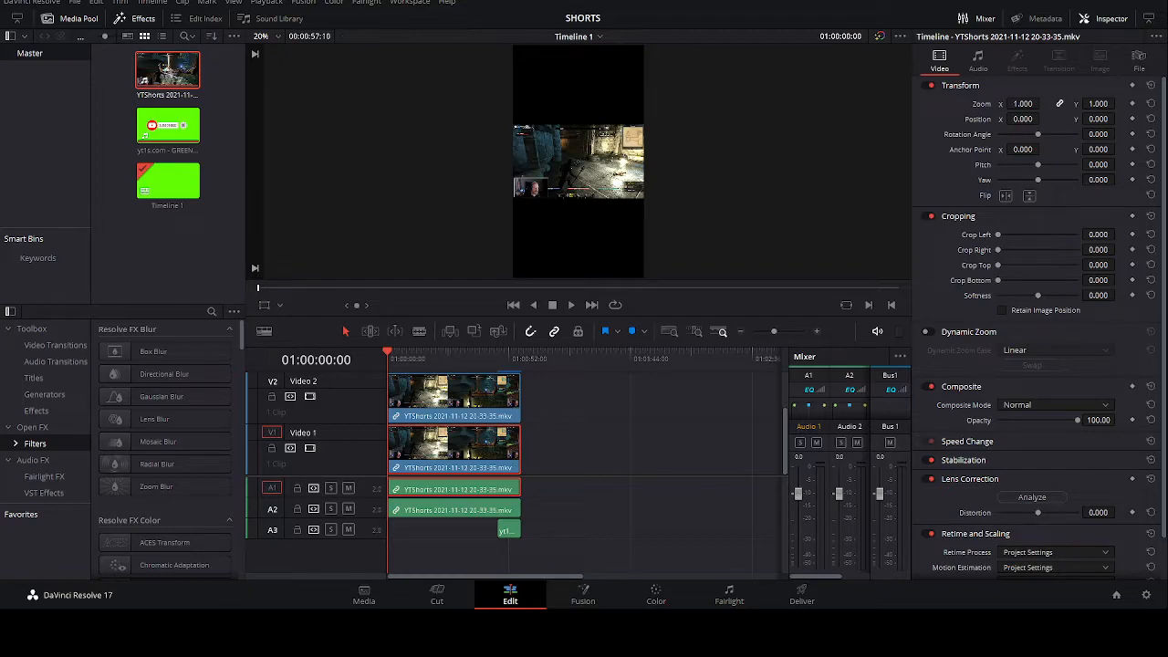
pyautogui.click(1022, 104)
pyautogui.write('3.16')
pyautogui.press('Return')
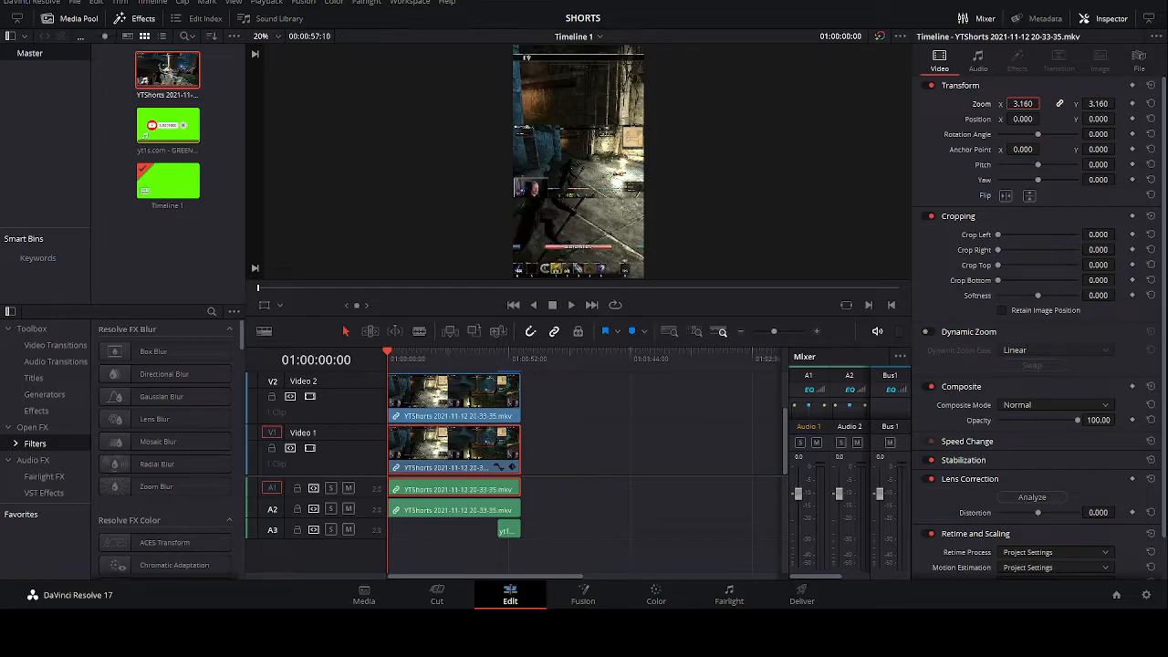
# Set the zoom of the gameplay clip on Video 2 to 3.16 as well.
pyautogui.click(454, 397)
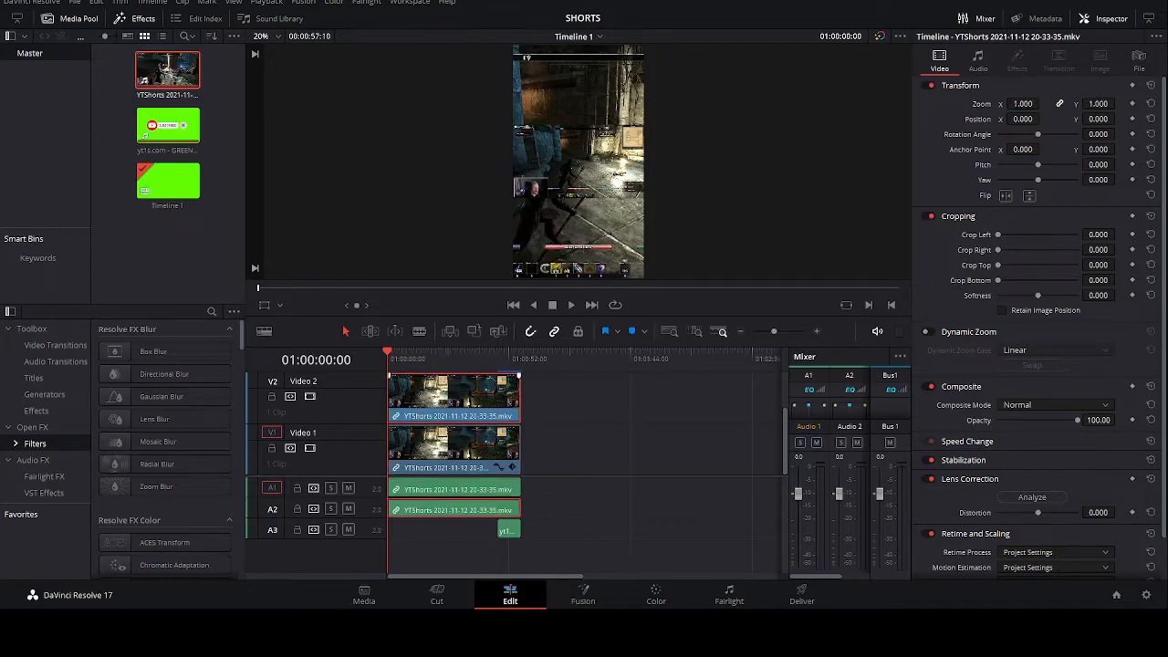
pyautogui.click(1022, 104)
pyautogui.write('3.16')
pyautogui.press('Return')
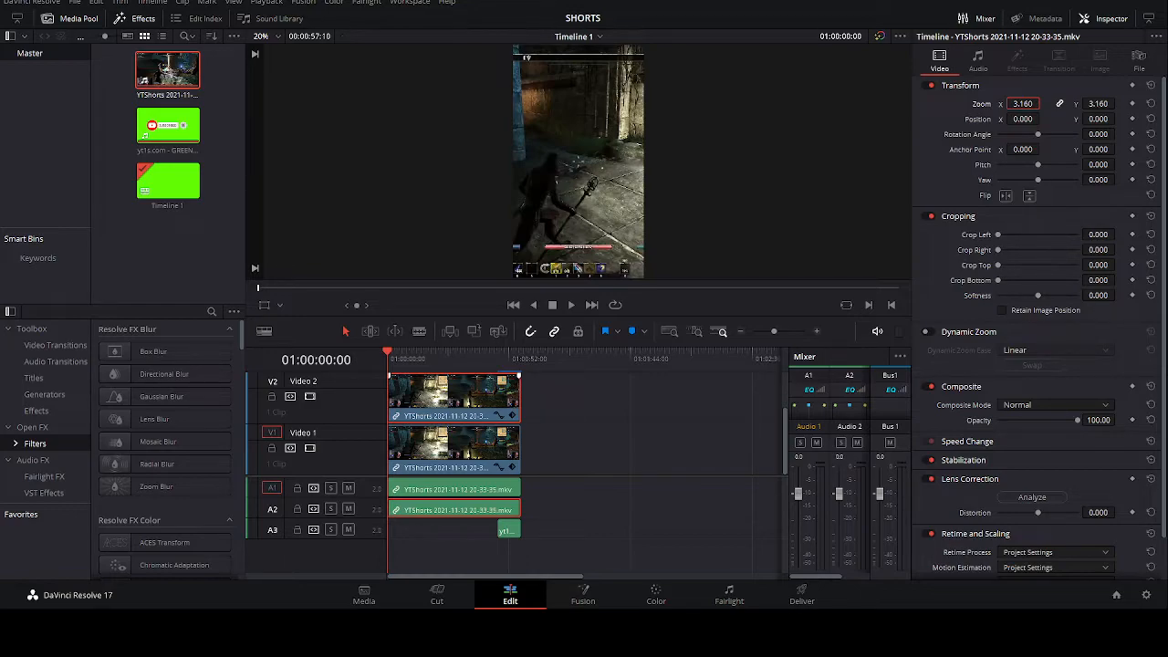
# Set the Video 2 clip's position to X 1250 and Y 4258.
pyautogui.click(1022, 119)
pyautogui.write('1250')
pyautogui.press('Return')
pyautogui.press('Tab')
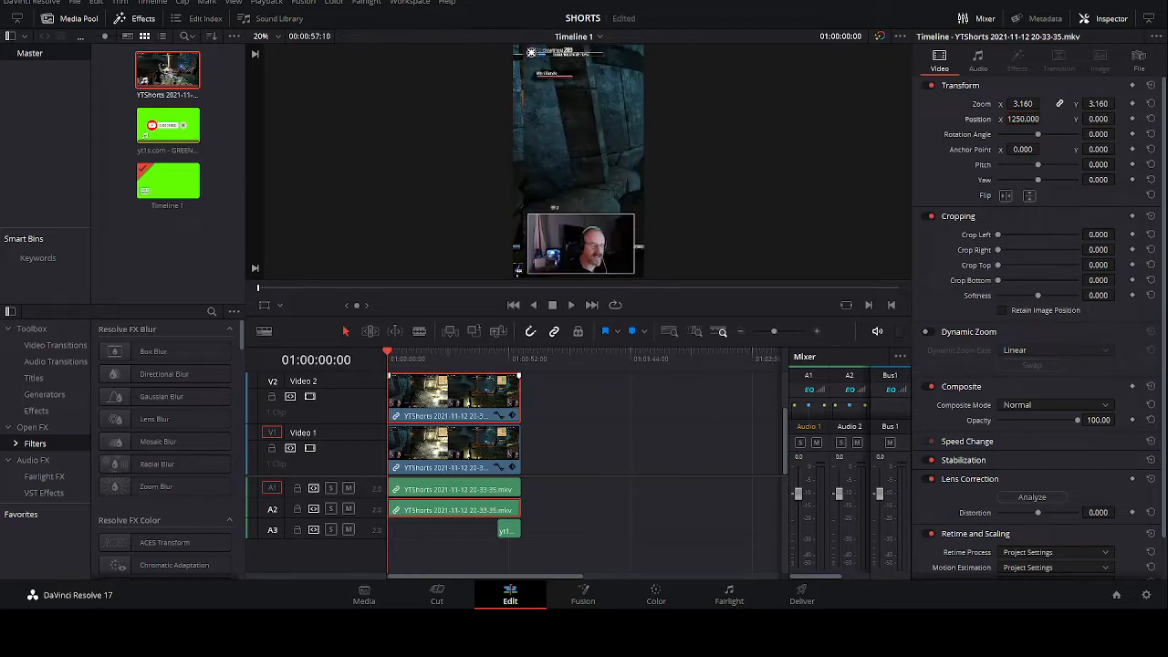
pyautogui.write('4258')
pyautogui.press('Return')
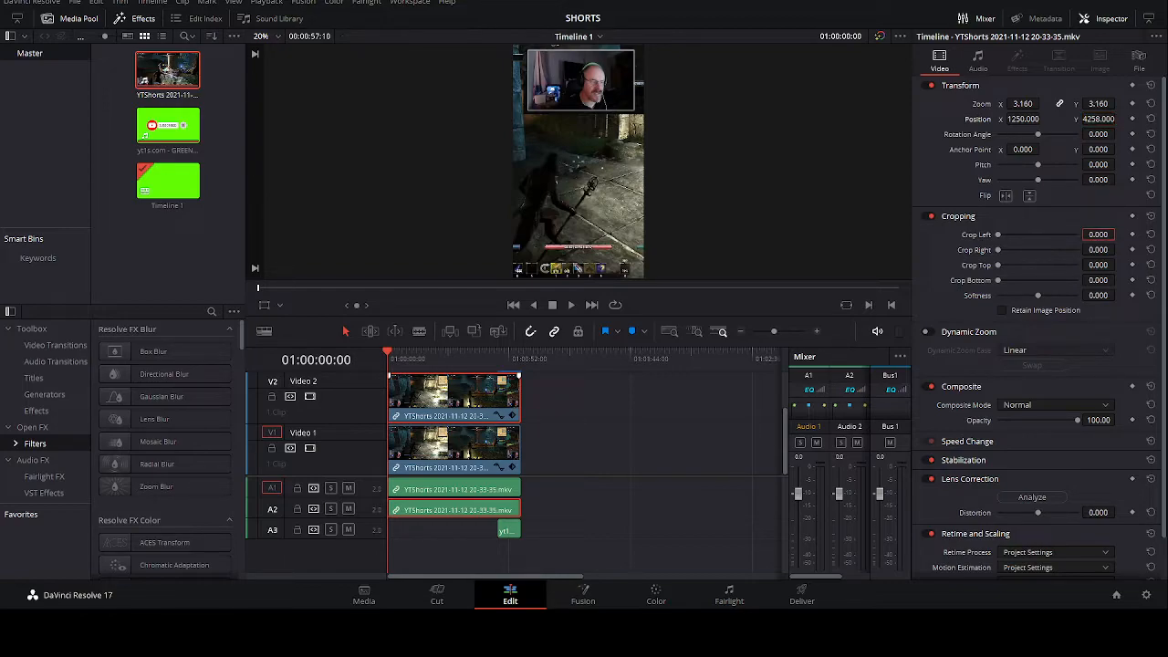
# Crop the Video 2 clip to the webcam picture with left 11, right 789, top 440 and bottom 10.
pyautogui.write('11')
pyautogui.press('Tab')
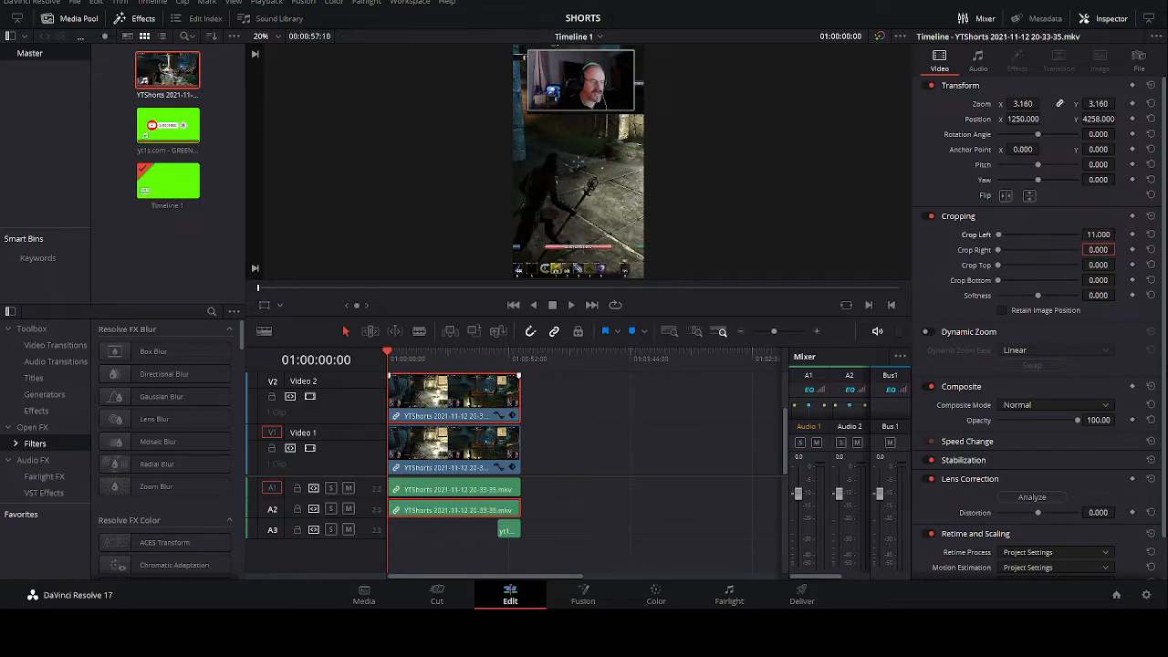
pyautogui.write('789')
pyautogui.press('Tab')
pyautogui.write('440')
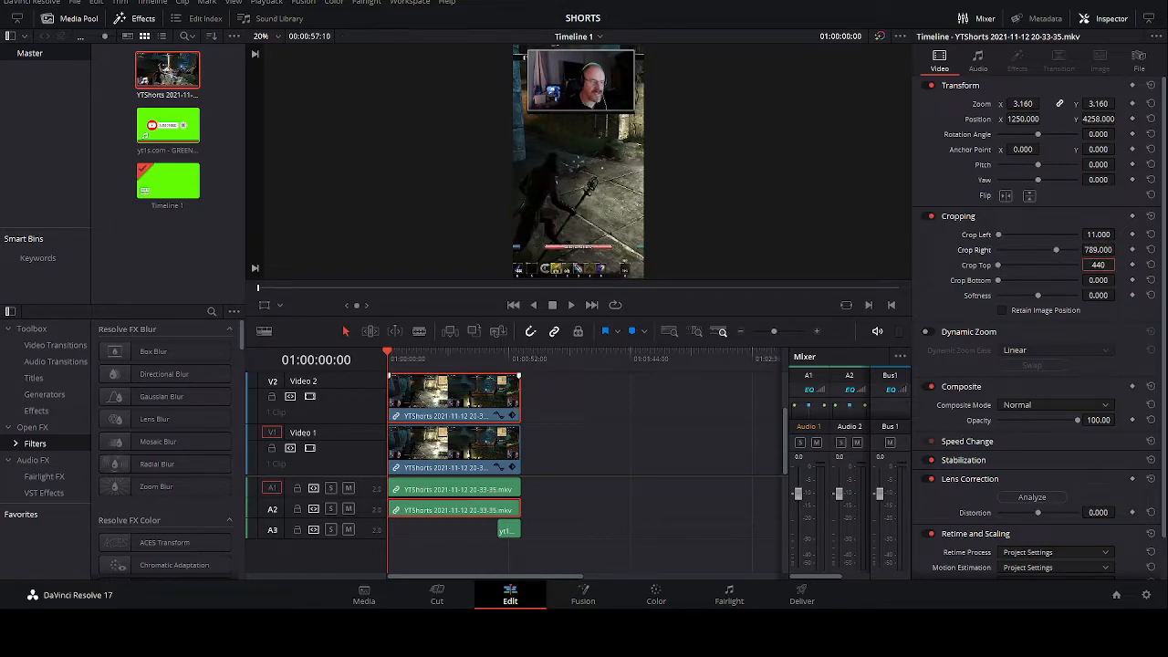
pyautogui.press('Tab')
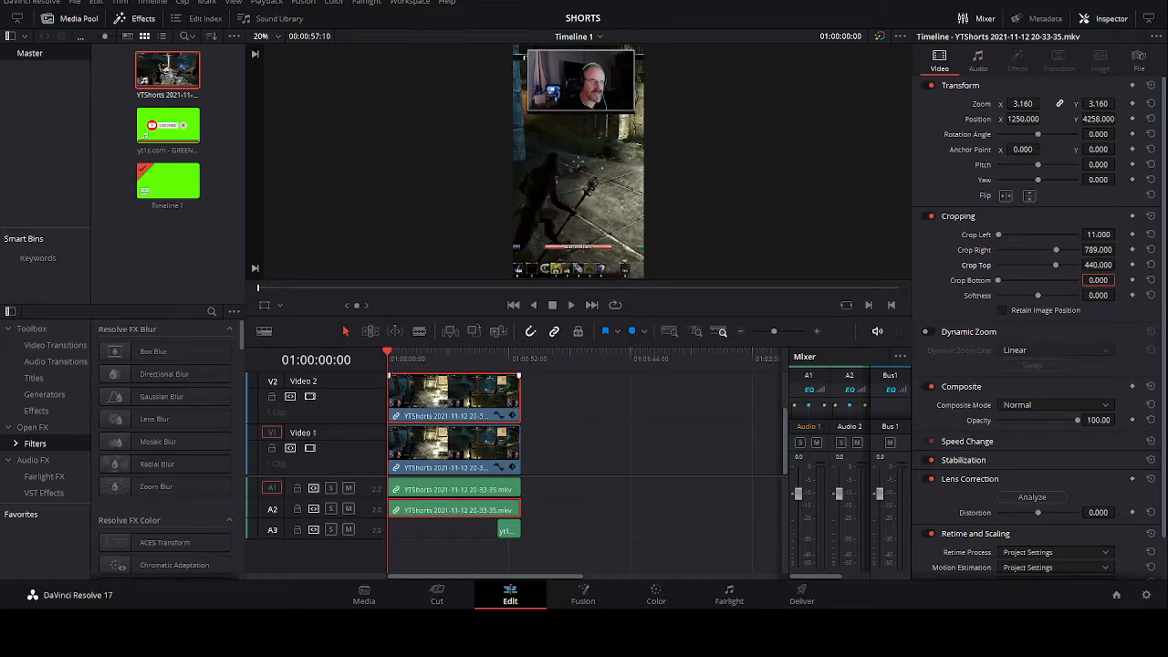
pyautogui.write('10')
pyautogui.press('Return')
# Set the green-screen clip's Y position to -2573 and preview the timeline, skipping ahead to the start of that clip.
pyautogui.scroll(2, 511, 419)
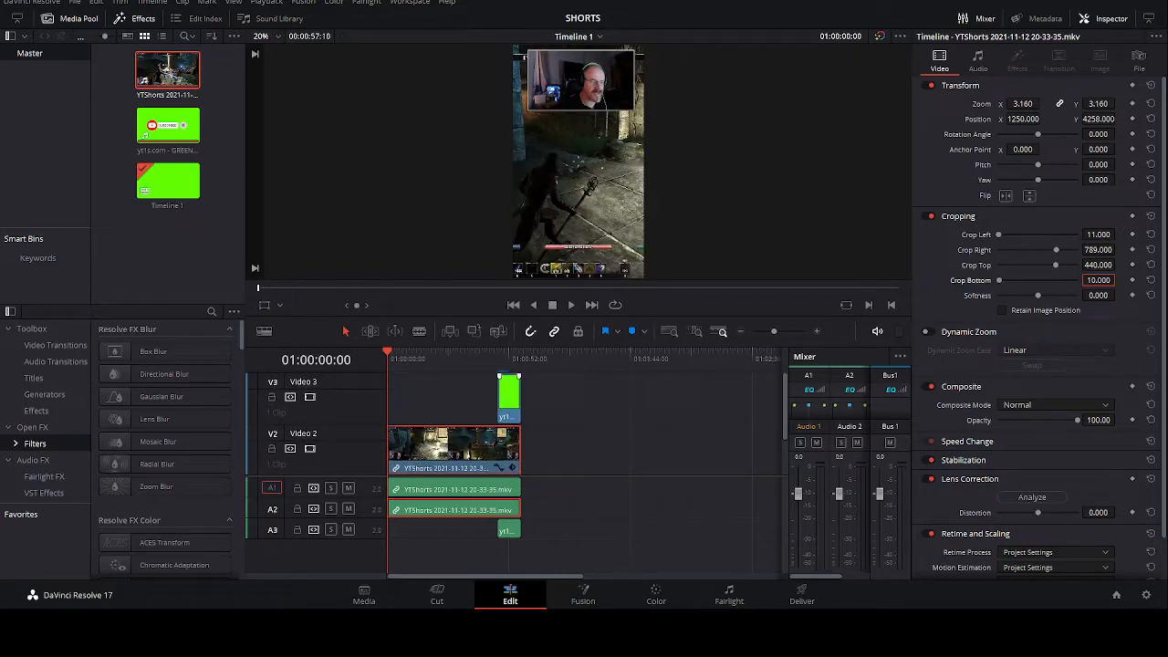
pyautogui.click(508, 529)
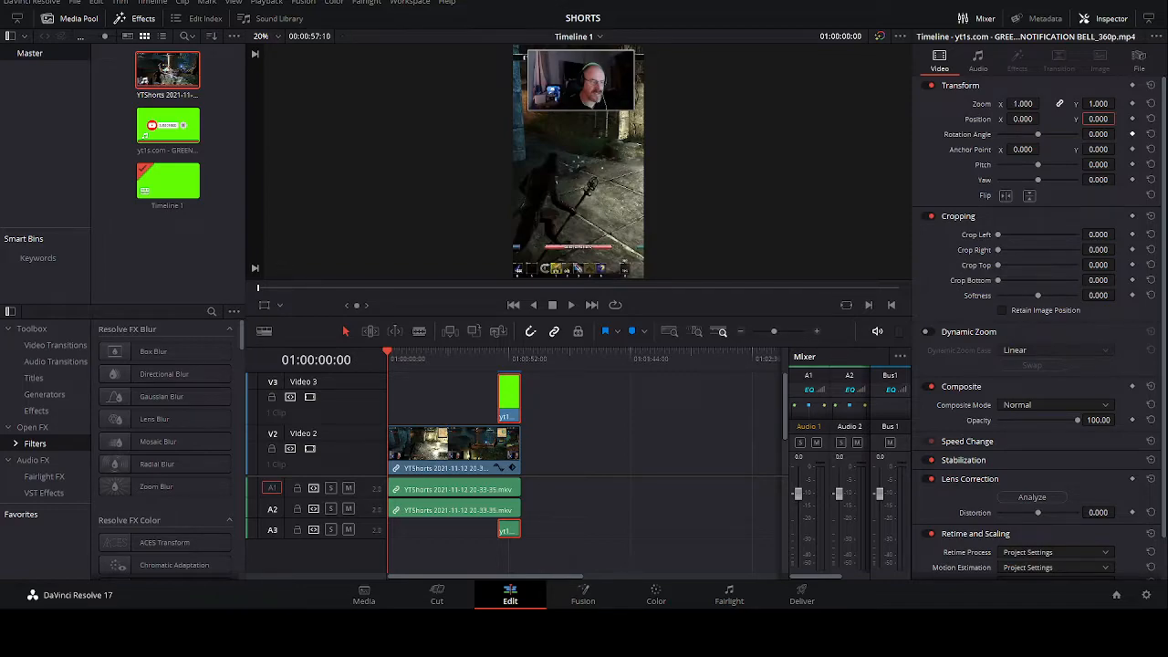
pyautogui.click(1098, 119)
pyautogui.write('-2573')
pyautogui.press('Return')
pyautogui.press('space')
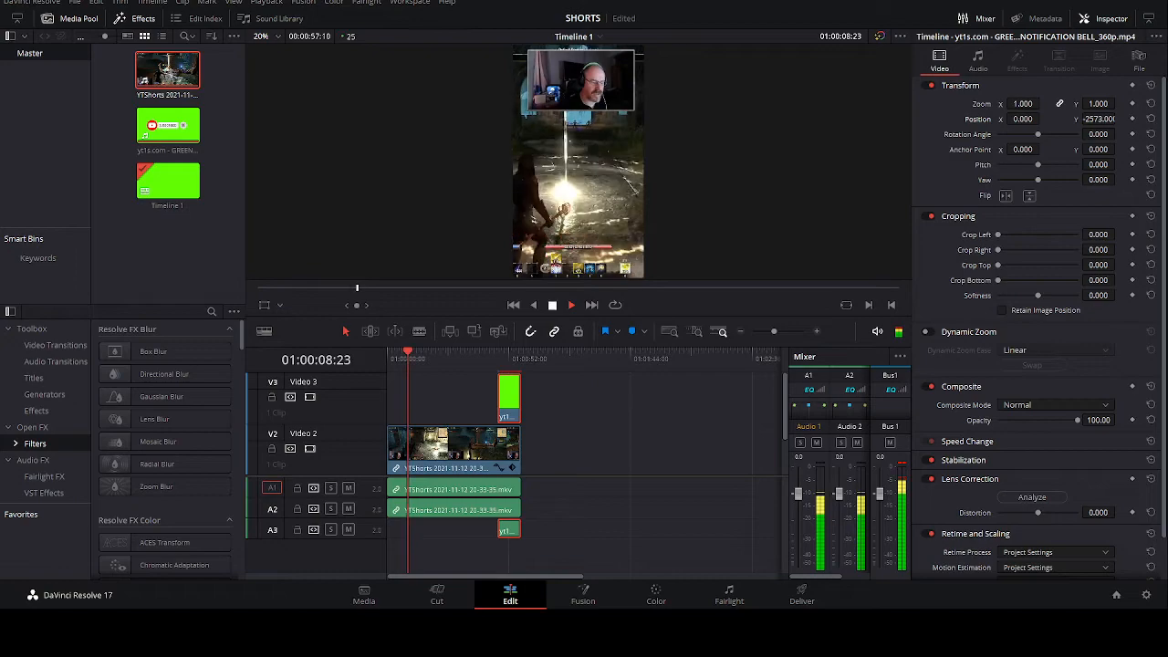
pyautogui.press('Down')
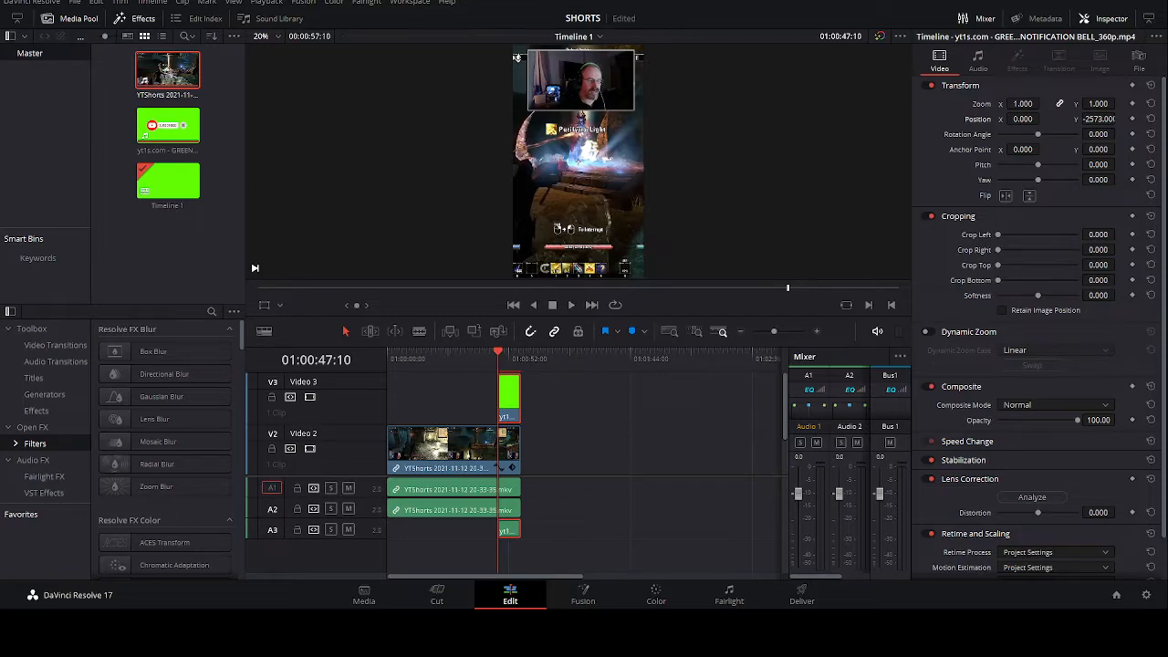
# Preview the timeline from the start of the subscribe animation to its end, and return the playhead to the timeline's beginning.
pyautogui.press('space')
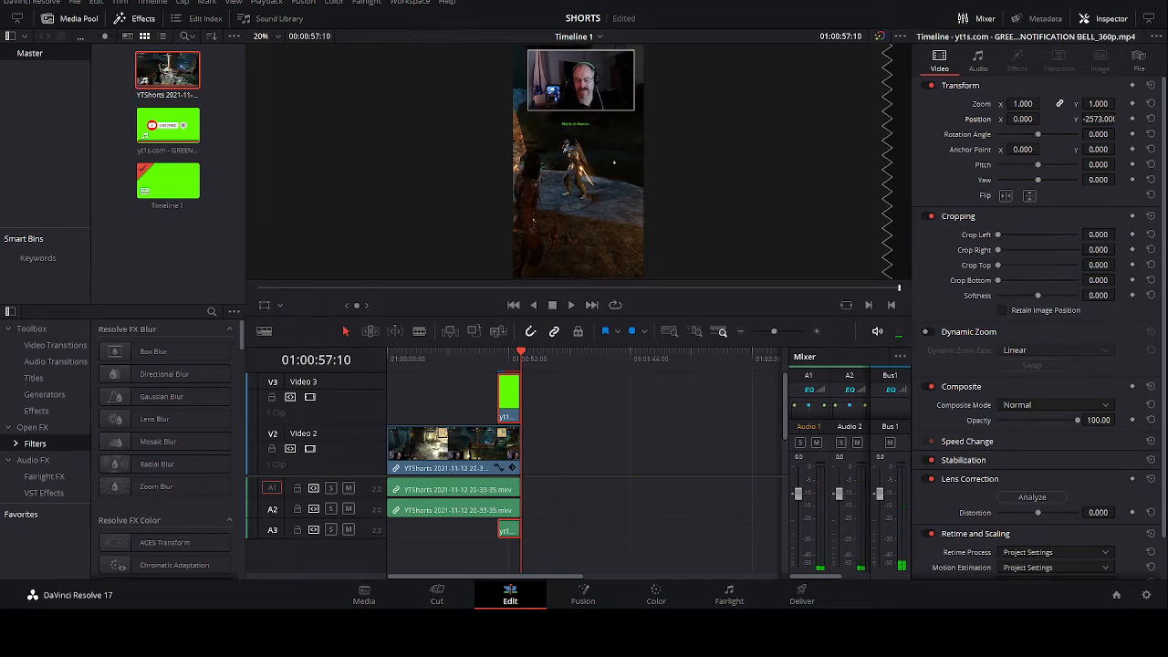
pyautogui.write('-1000')
pyautogui.press('Return')
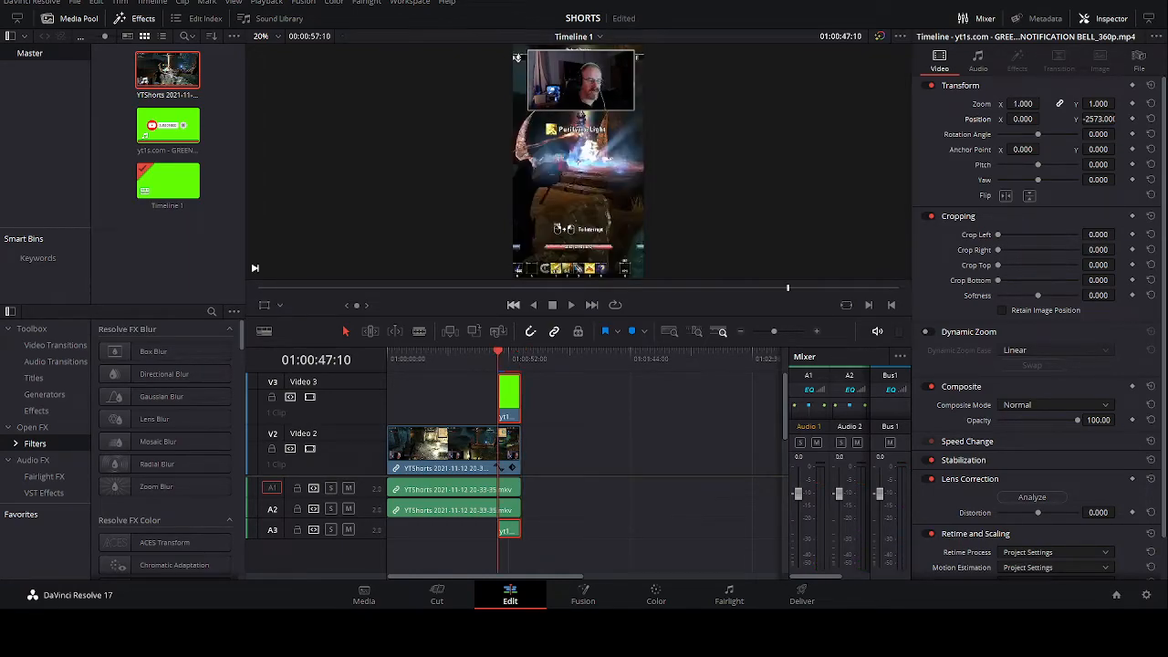
pyautogui.press('Home')
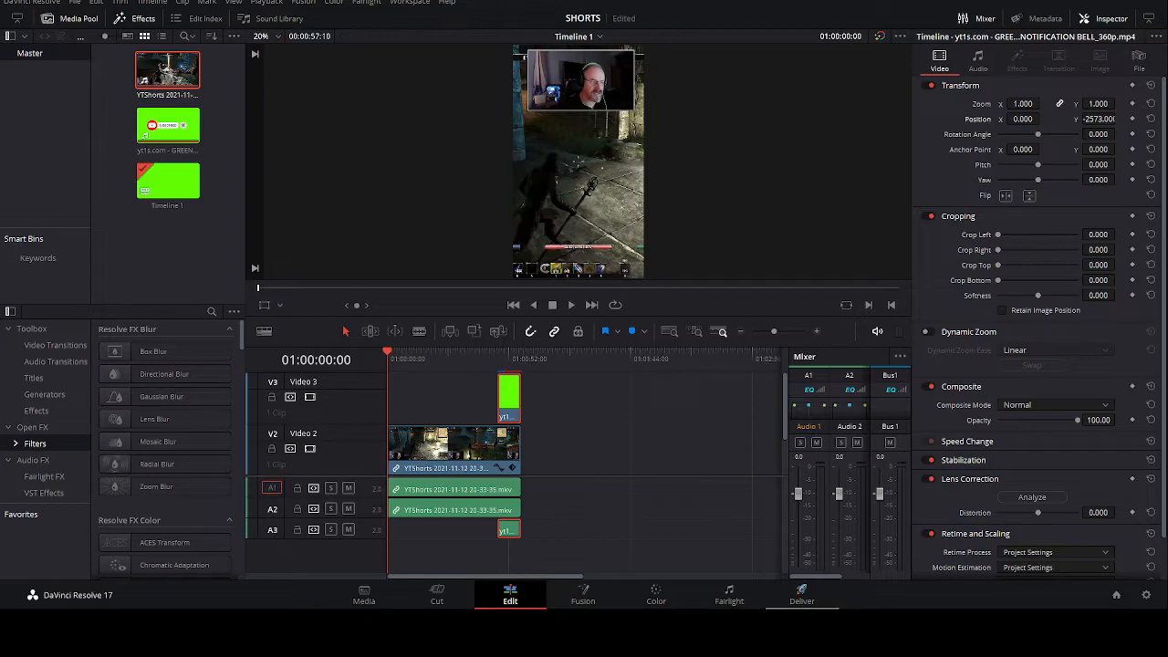
# Open the delivery settings for the timeline and name the render output file short1.
pyautogui.click(801, 595)
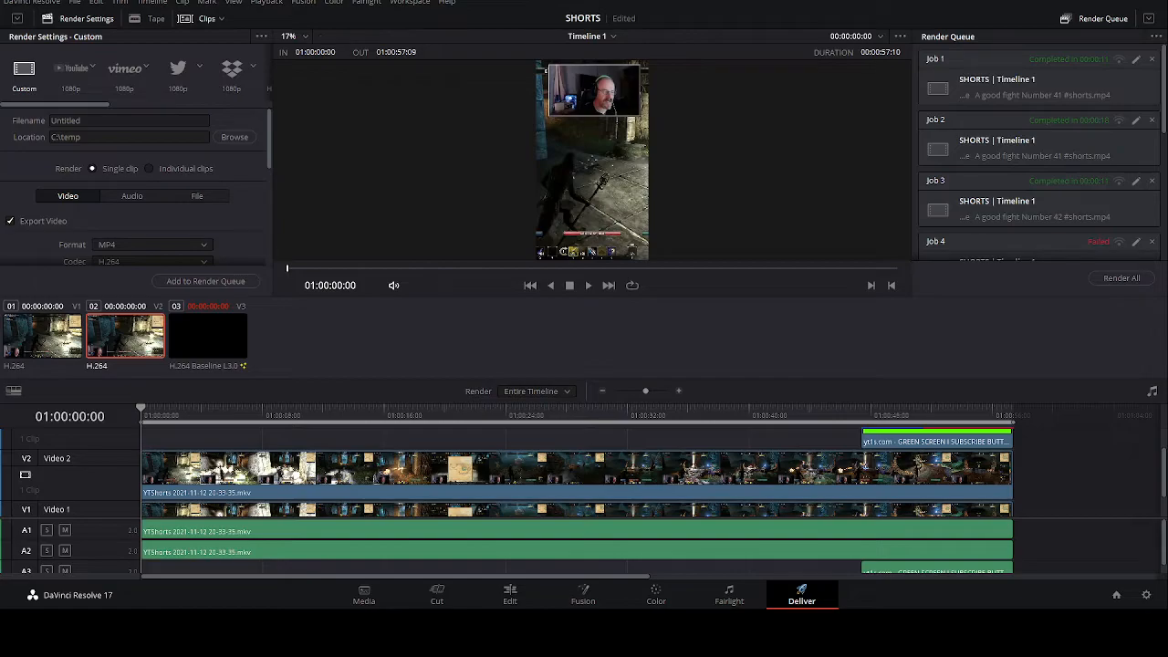
pyautogui.scroll(-1, 136, 187)
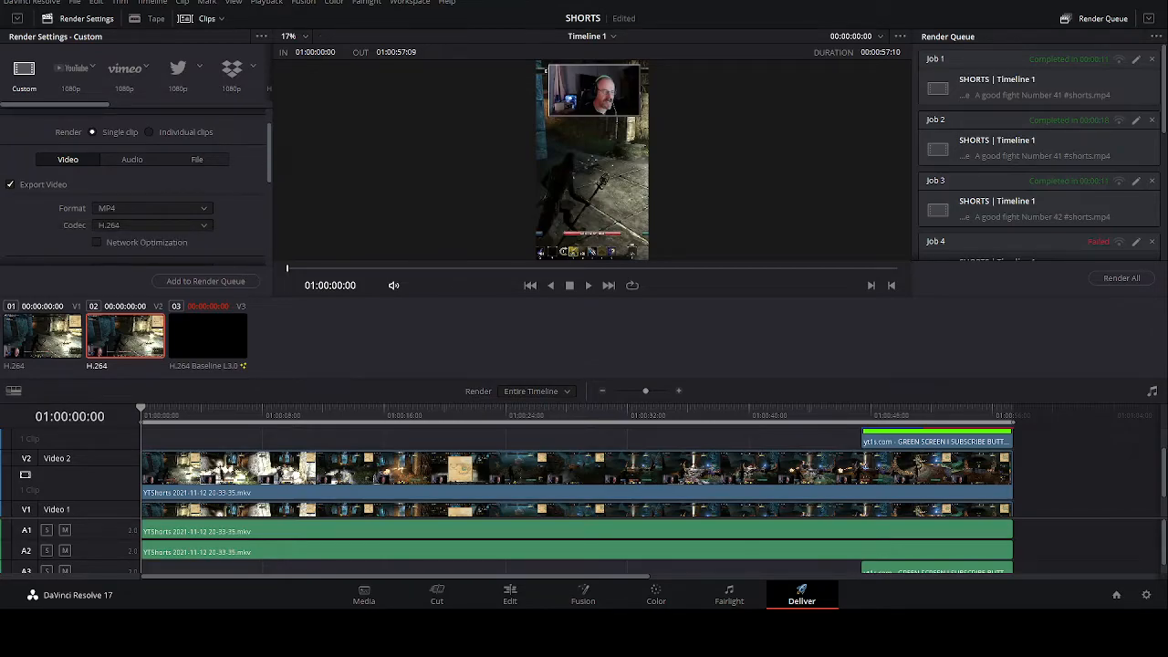
pyautogui.scroll(1, 136, 187)
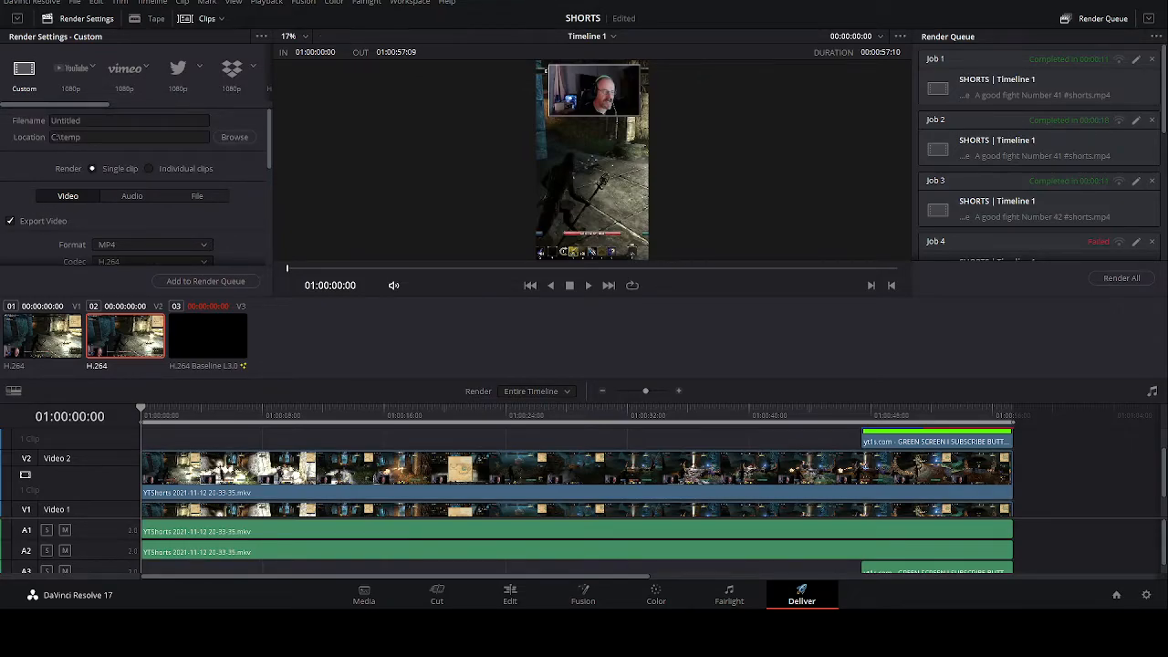
pyautogui.click(66, 121)
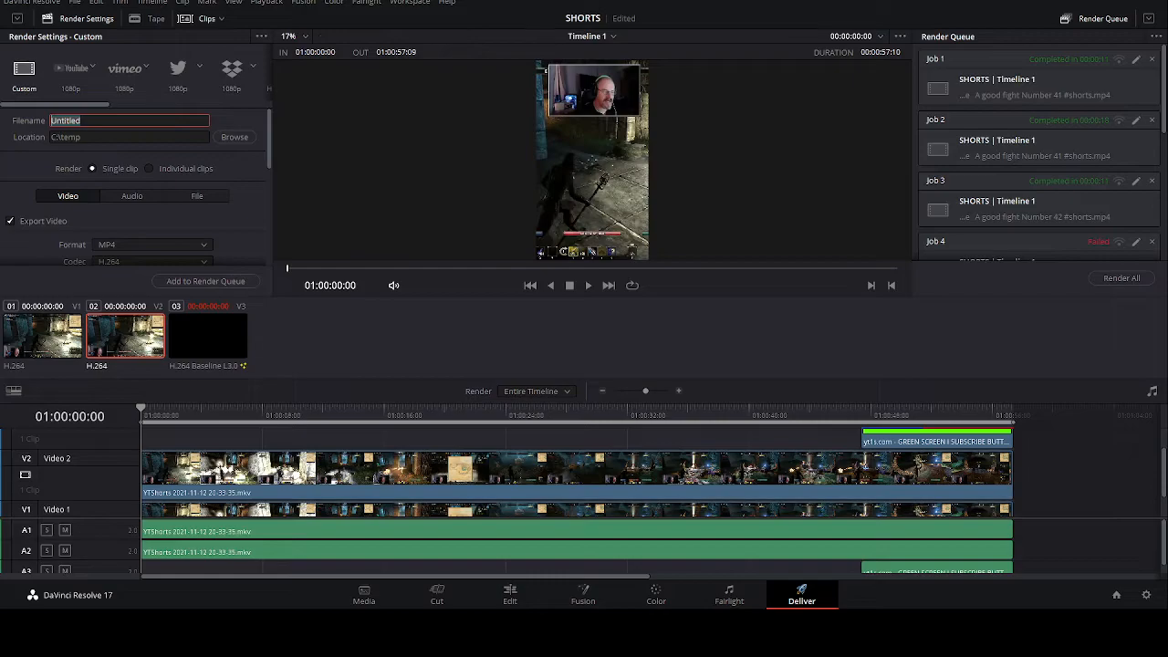
pyautogui.write('short1')
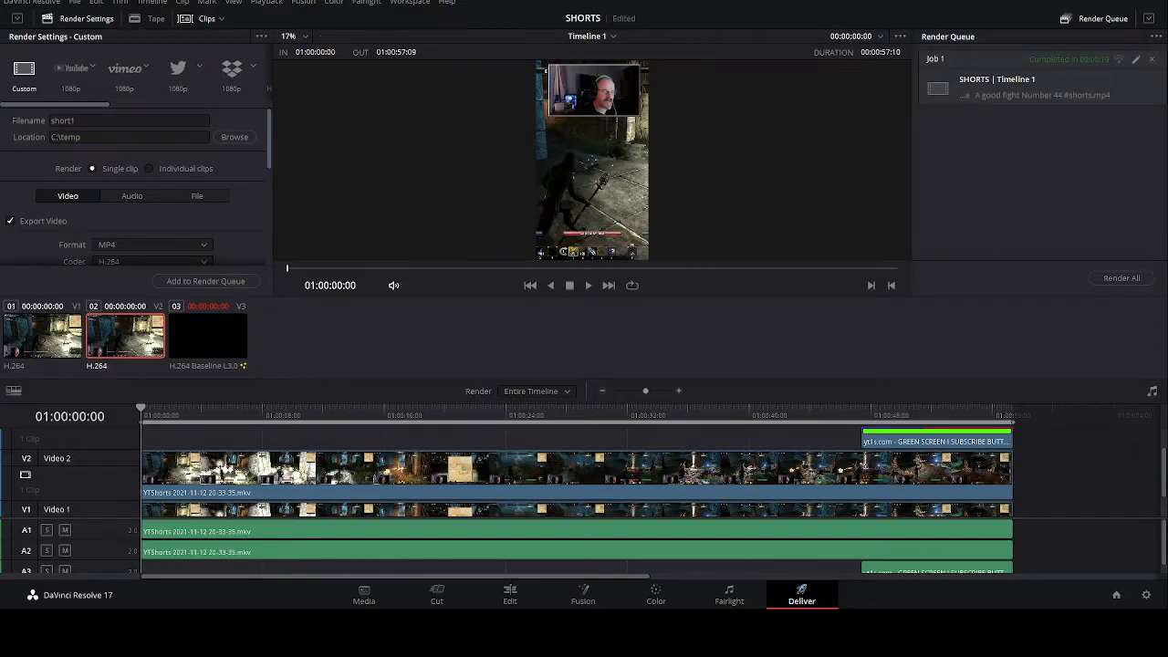
# Clear the old jobs from the render queue and render the whole timeline as a new short1 job.
pyautogui.click(1151, 59)
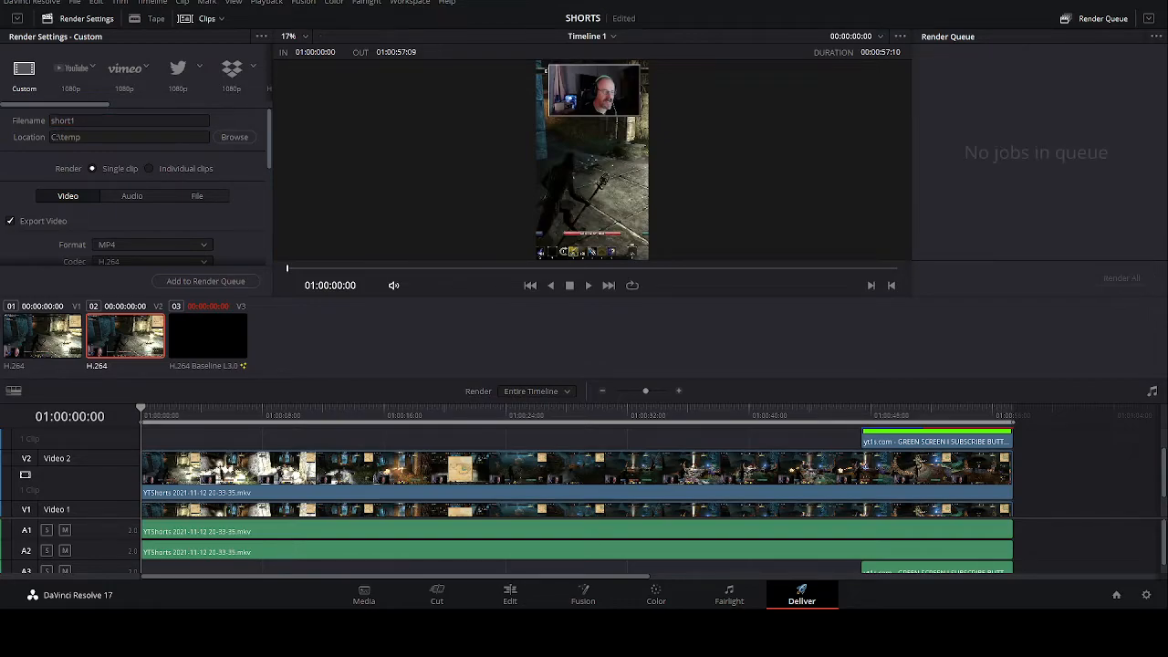
pyautogui.click(205, 281)
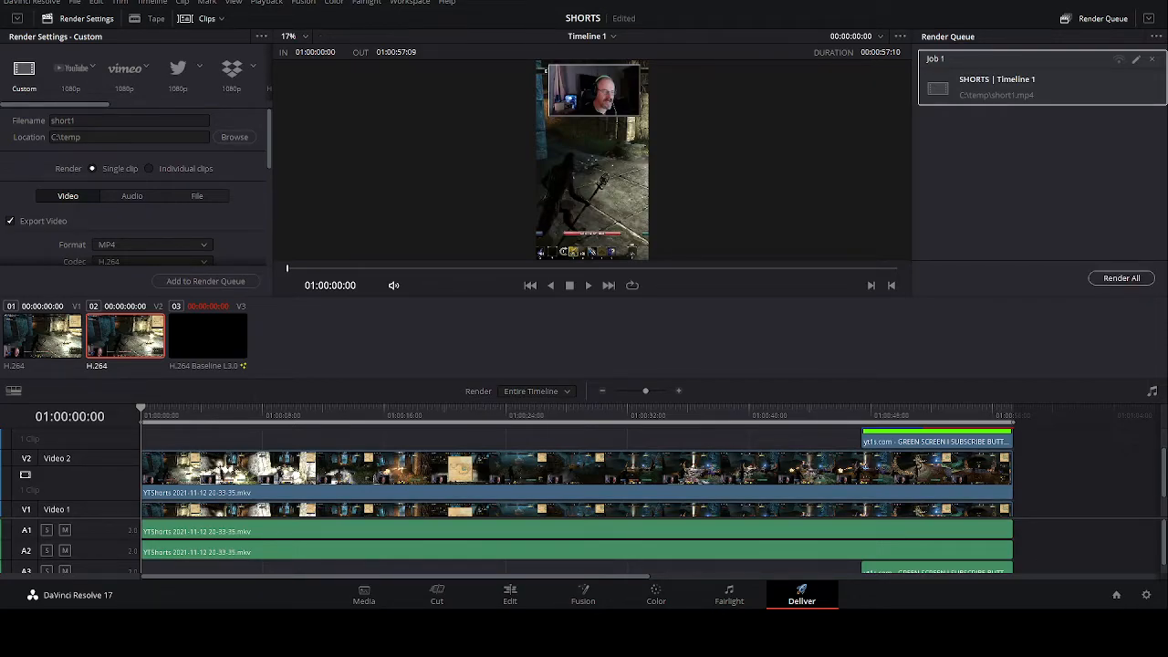
pyautogui.click(1121, 277)
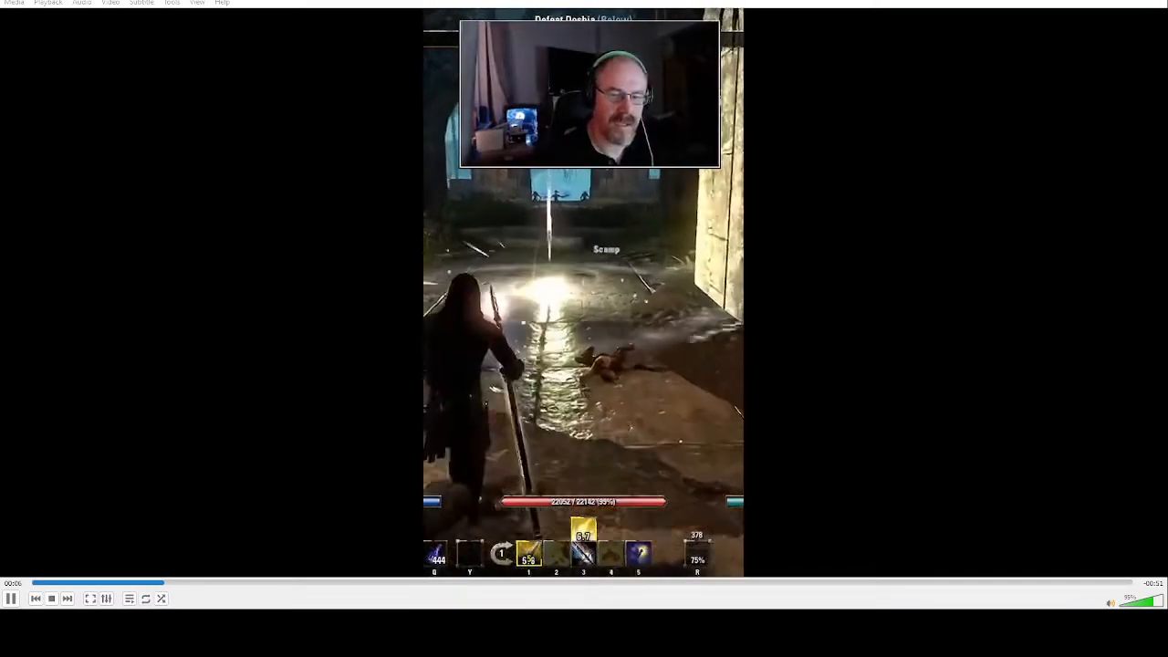
# Review the rendered short1.mp4 in VLC media player, restarting it from the beginning and pausing after a few seconds.
pyautogui.click(10, 599)
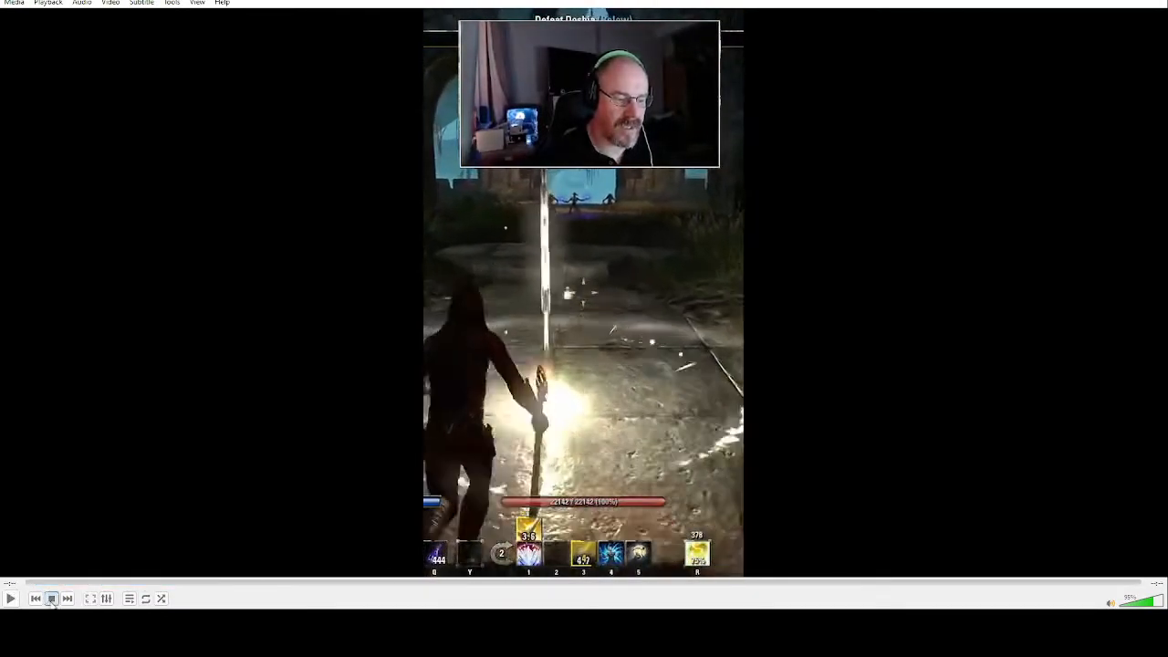
pyautogui.click(34, 599)
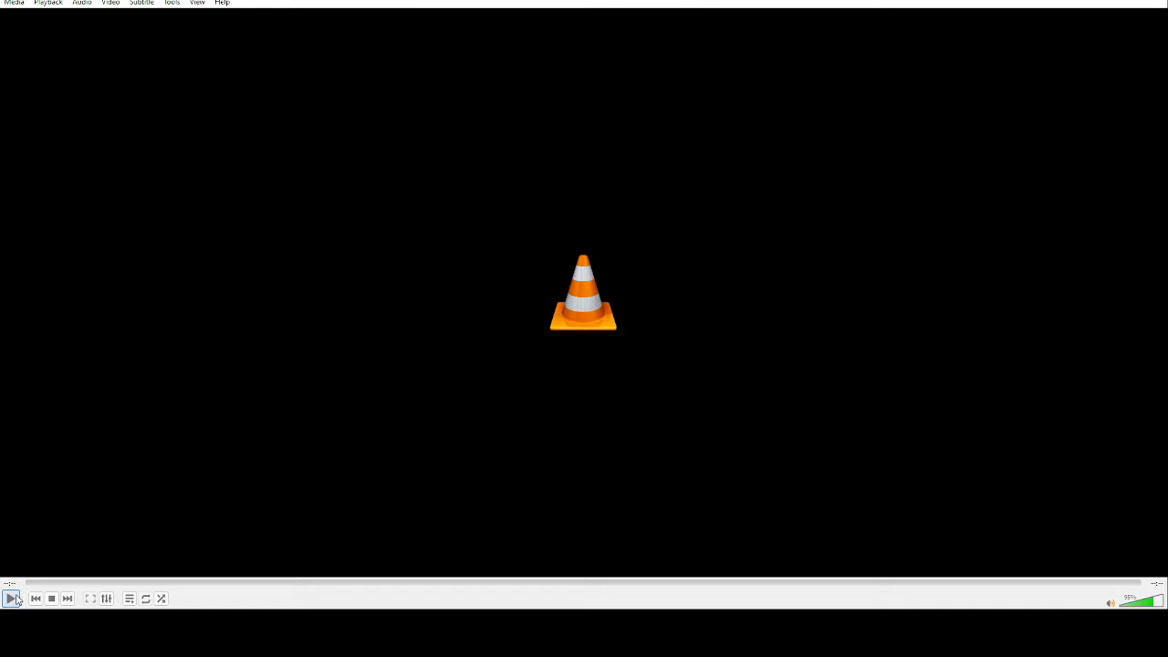
pyautogui.click(12, 599)
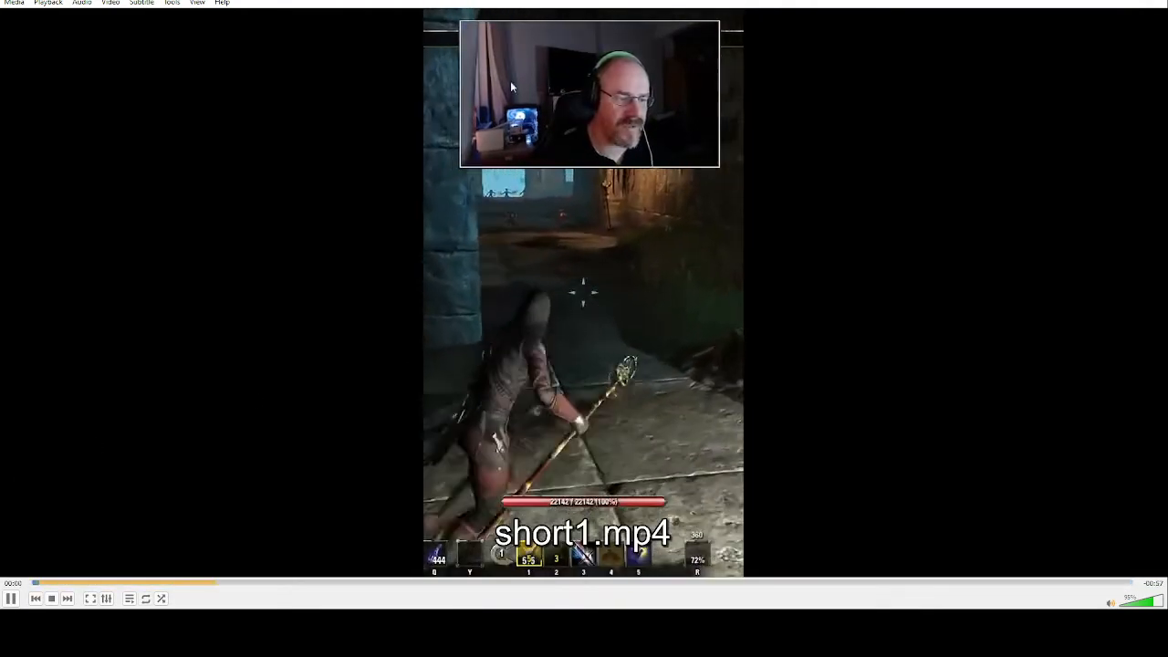
pyautogui.click(11, 597)
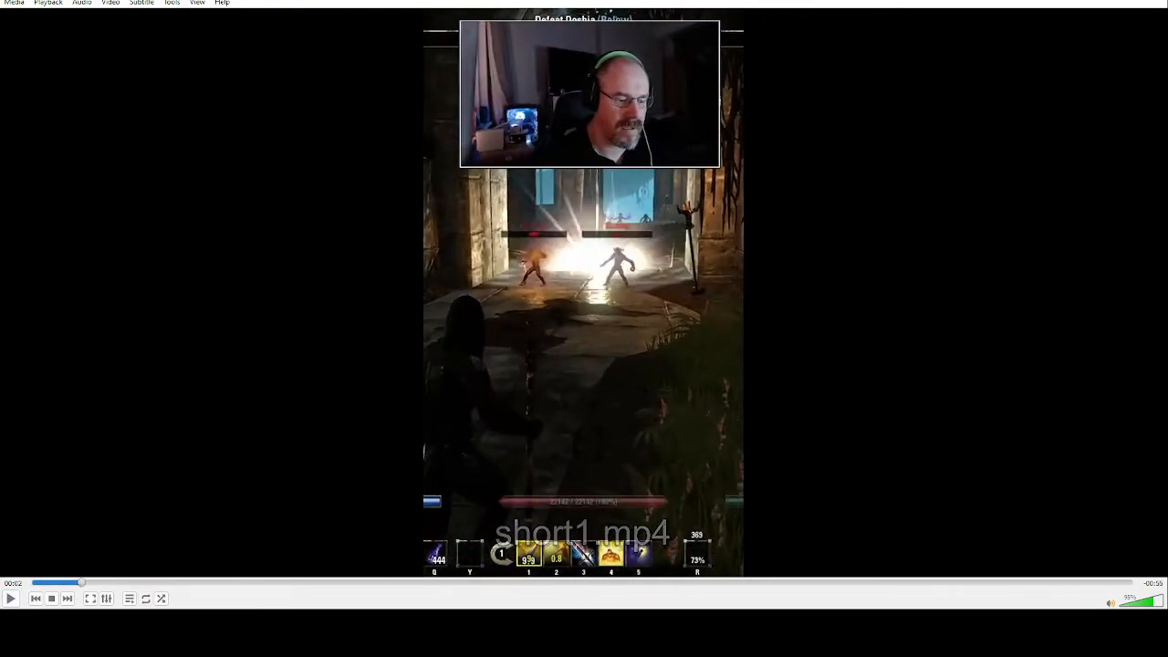